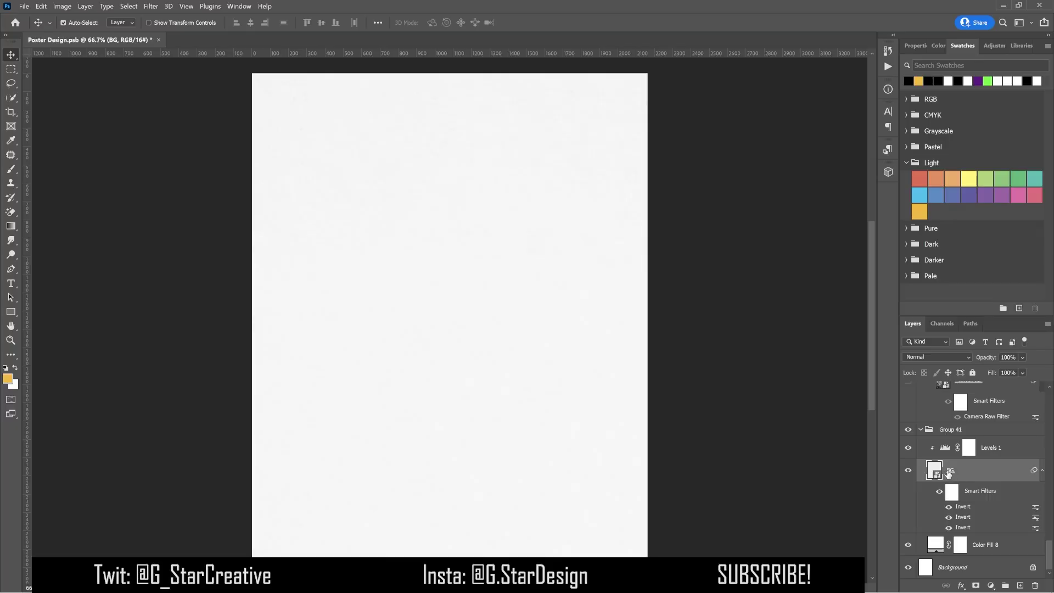
Collapse Group 41 and show the _DSC8786 portrait with its Camera Raw Smart Filter
click(909, 471)
click(909, 470)
scroll(961, 483, up, 1)
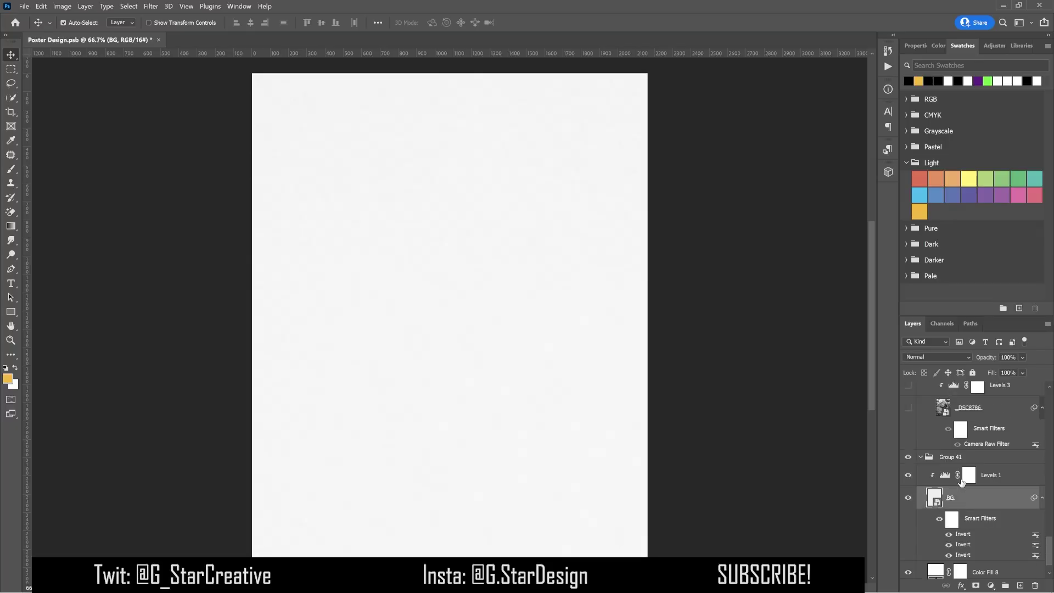
click(921, 458)
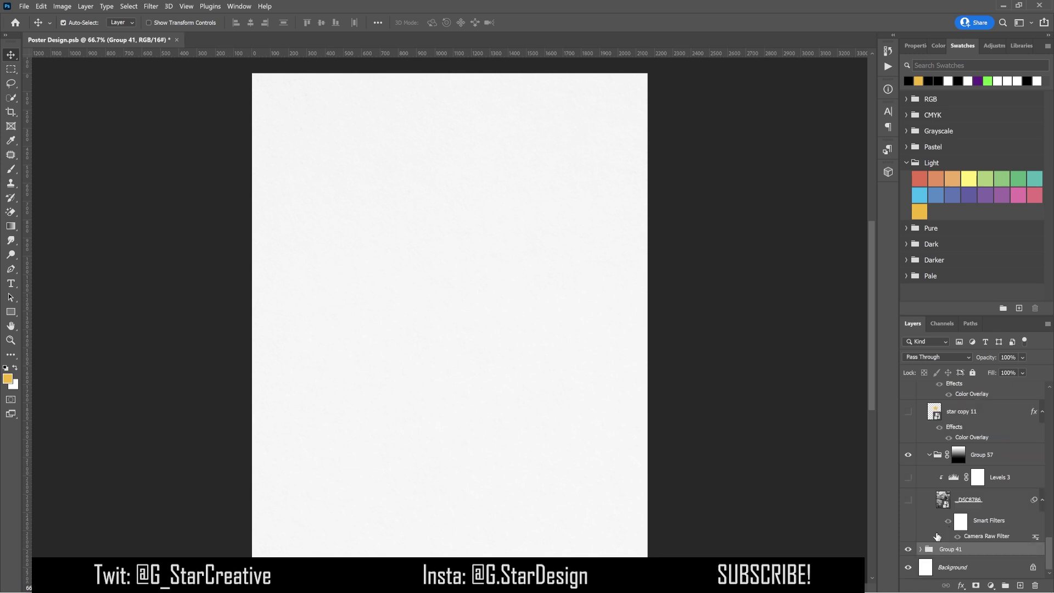
click(908, 550)
click(909, 549)
click(908, 501)
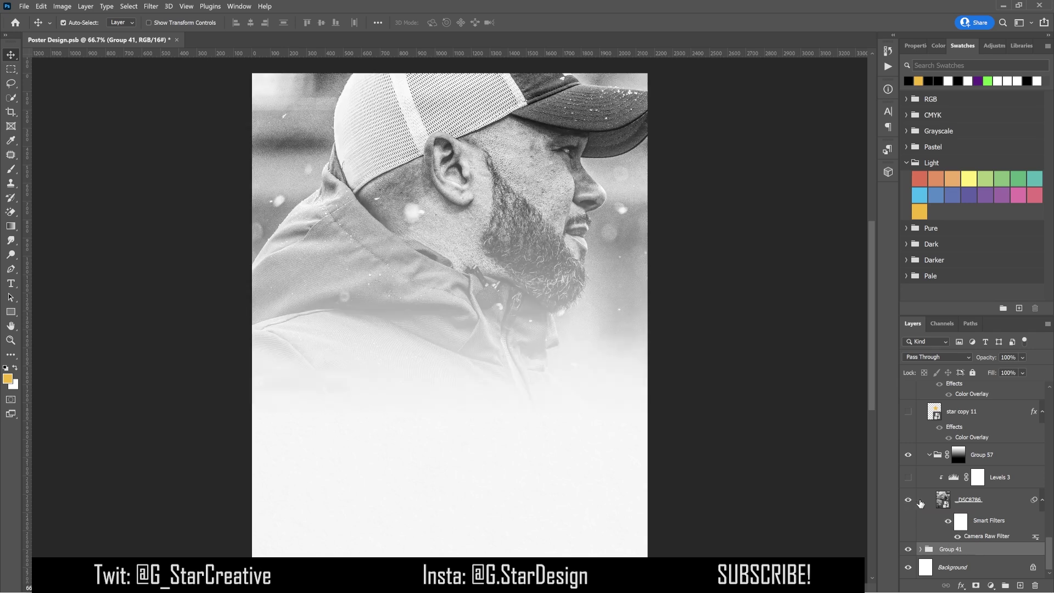
click(948, 521)
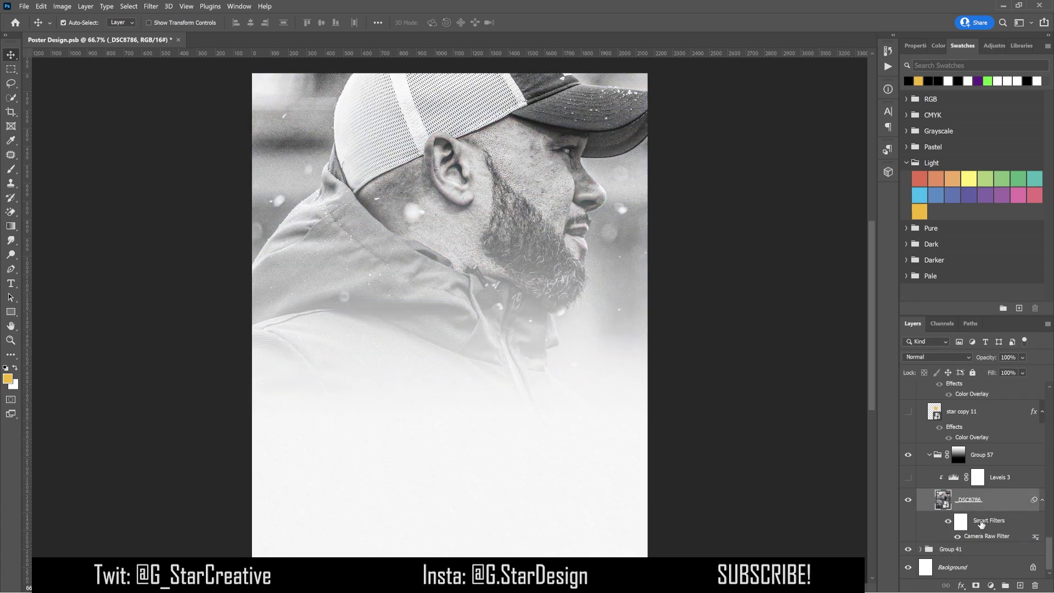
double_click(987, 536)
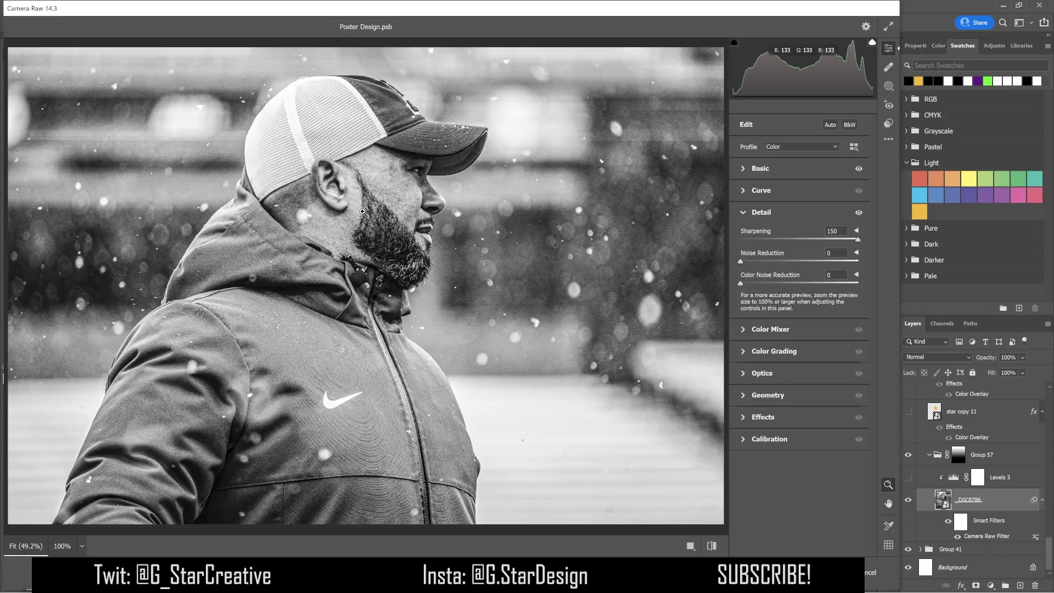
click(363, 212)
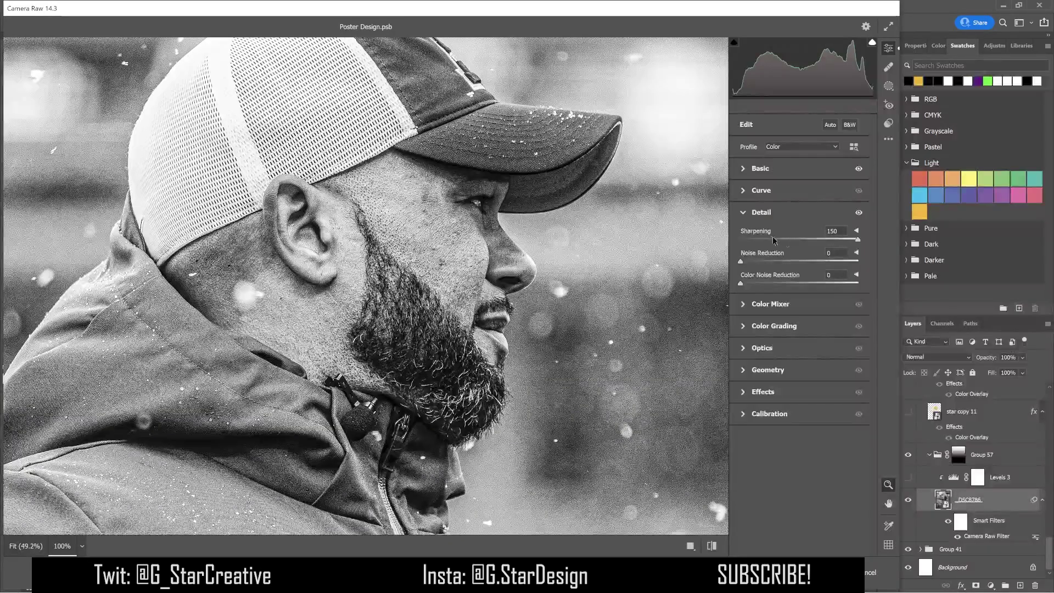
click(750, 170)
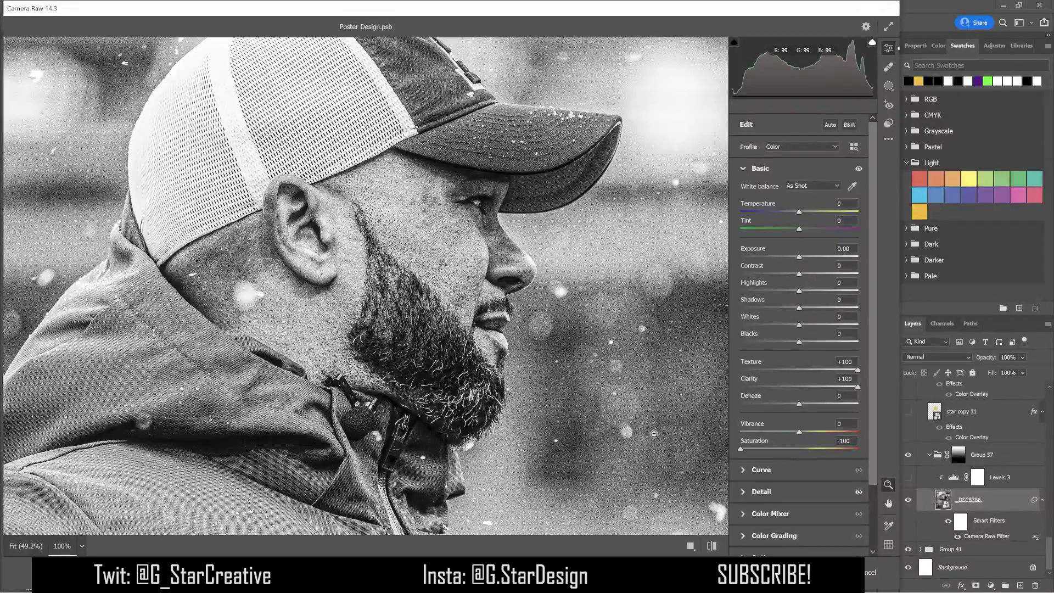
click(844, 440)
text(0)
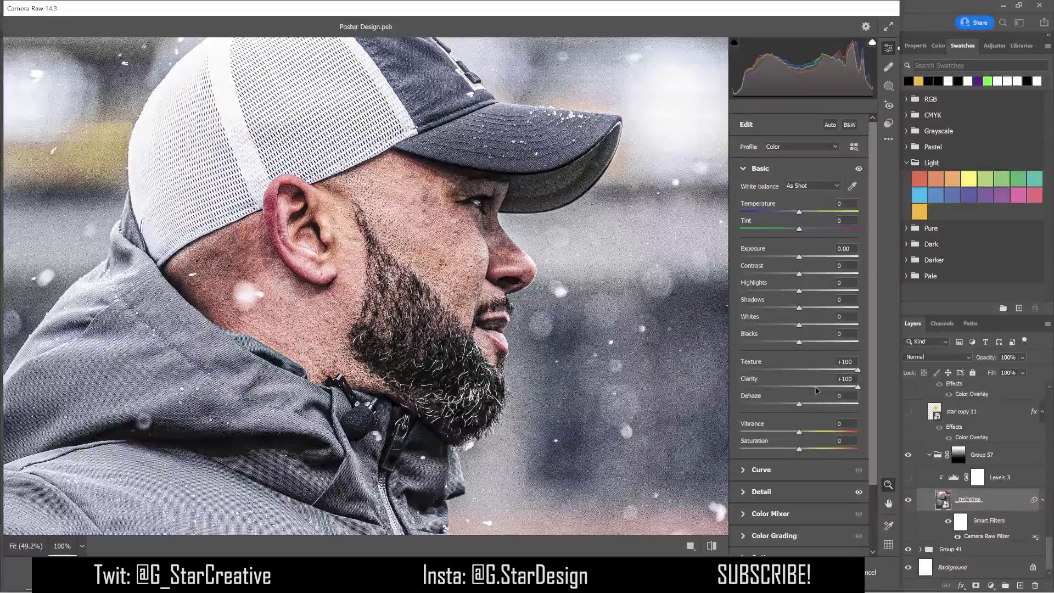
key(ctrl+z)
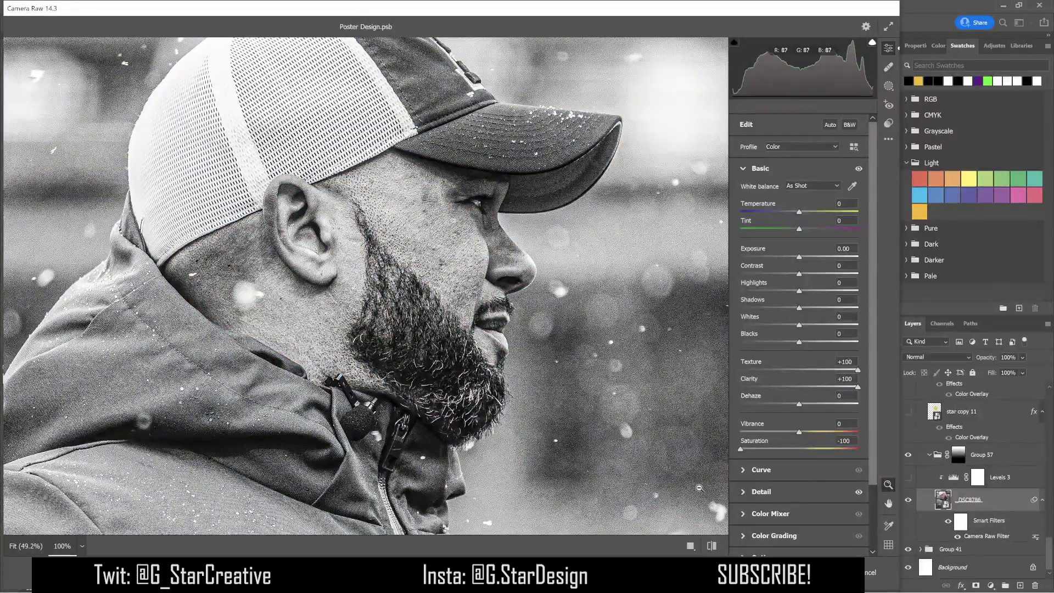
key(Return)
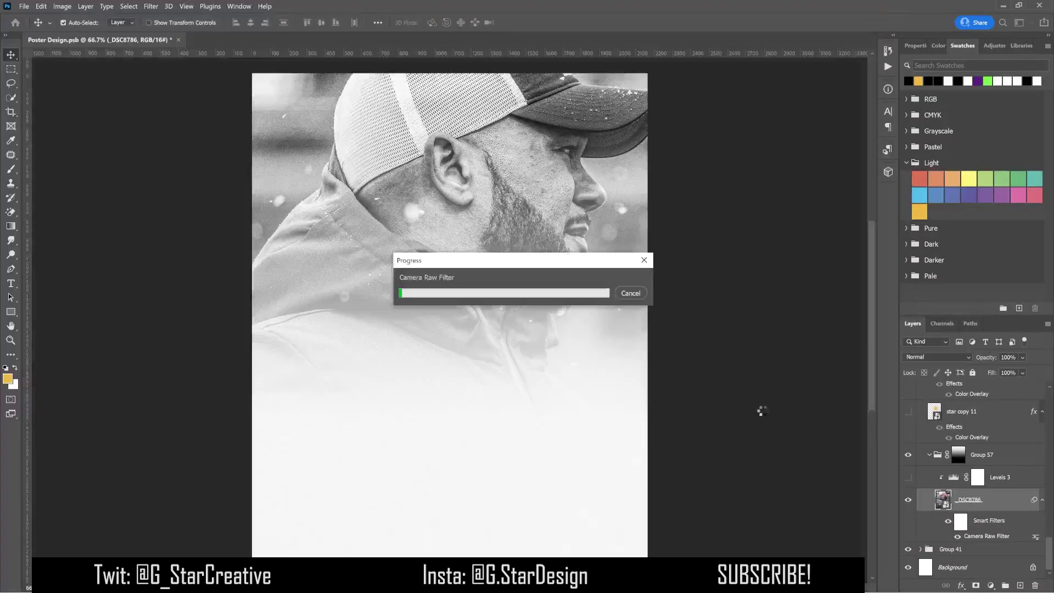
Compare Levels 3 (input 0, 2.99, 150) on and off, then leave it on
click(909, 477)
click(921, 483)
click(909, 478)
click(908, 478)
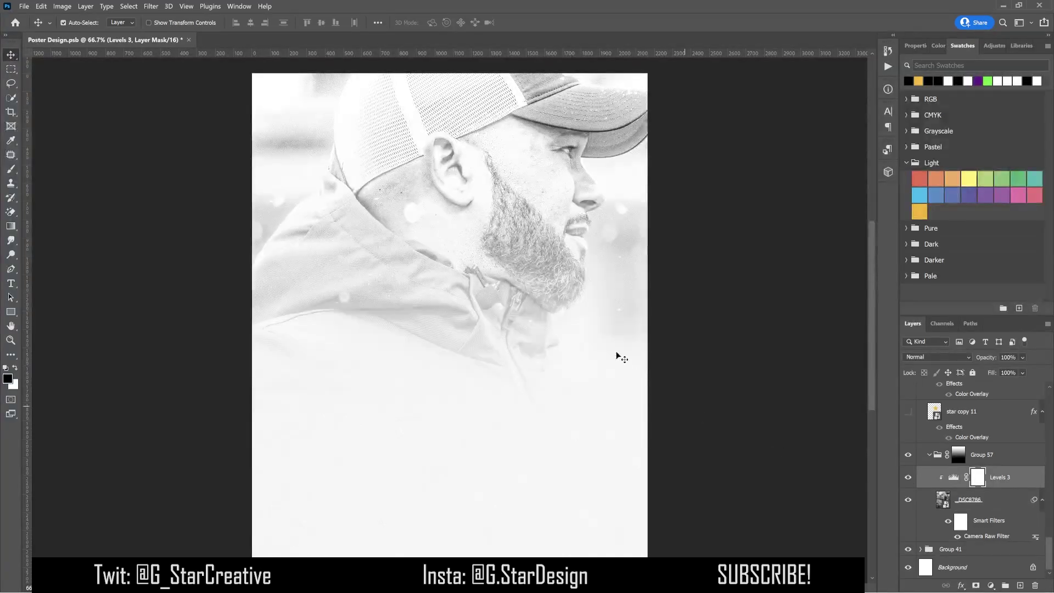
click(908, 478)
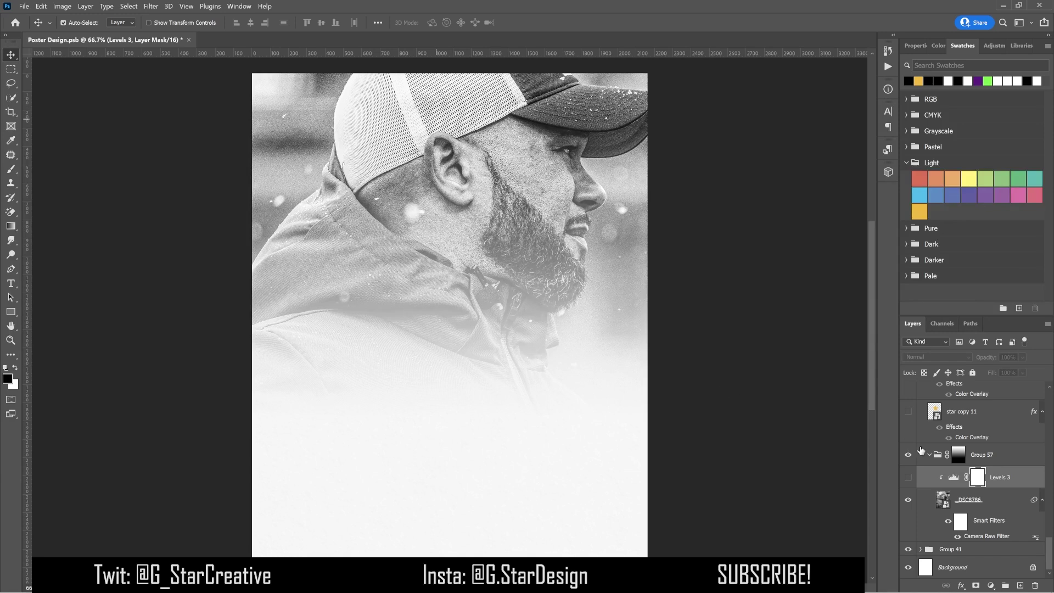
click(959, 457)
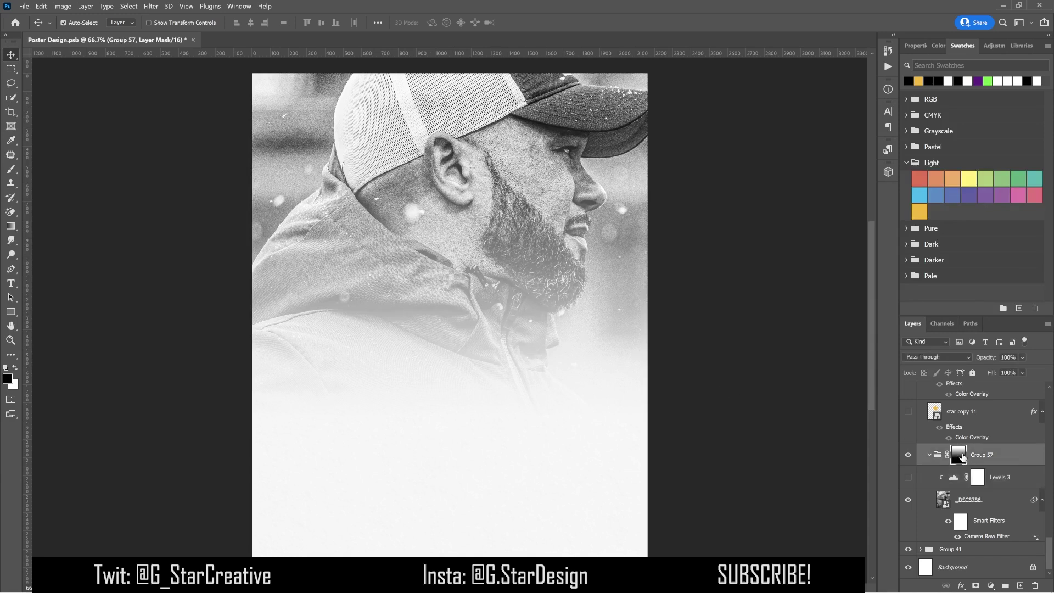
click(953, 476)
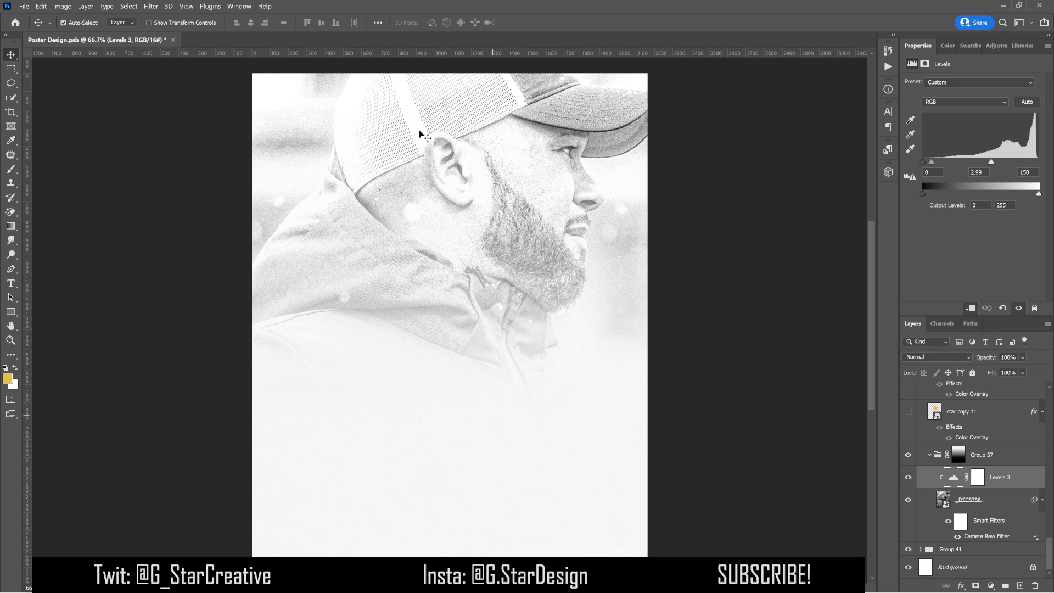
Show the black star copy 11 layer, testing its Color Overlay but leaving it off
scroll(989, 471, up, 2)
click(908, 467)
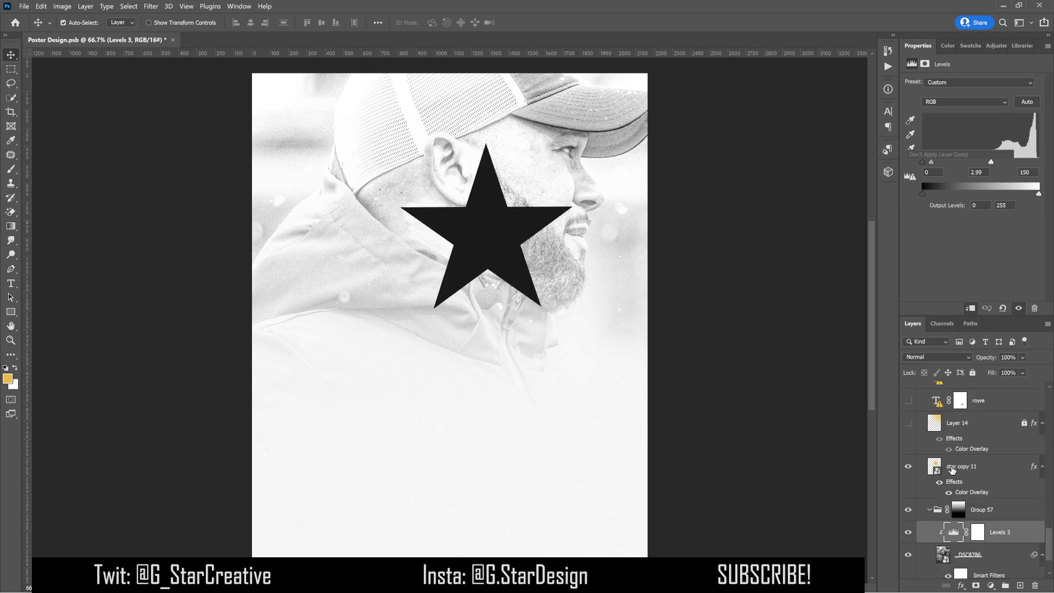
click(952, 469)
scroll(944, 495, up, 1)
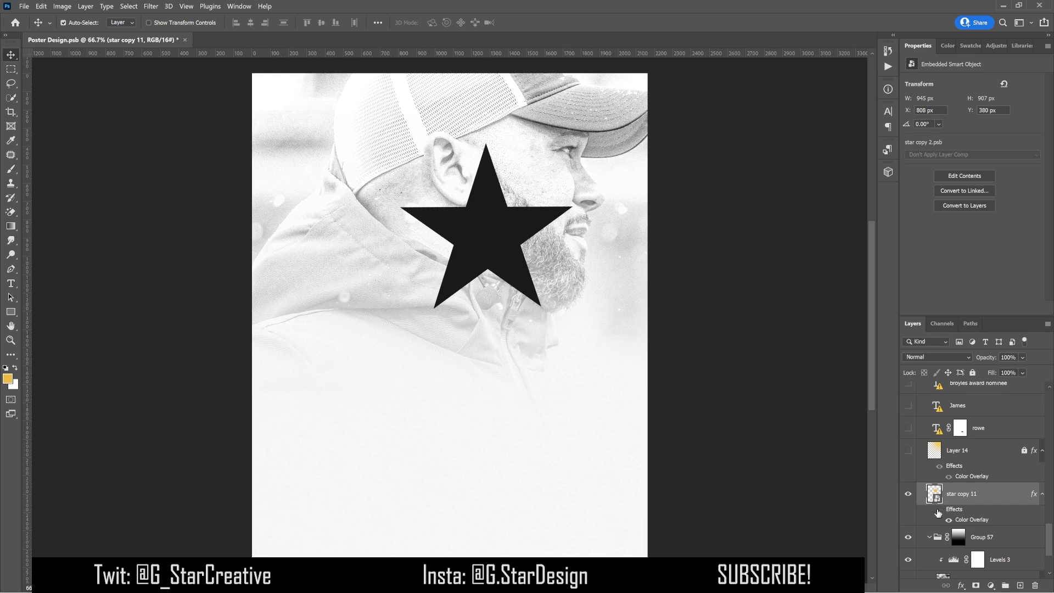
click(939, 511)
click(939, 511)
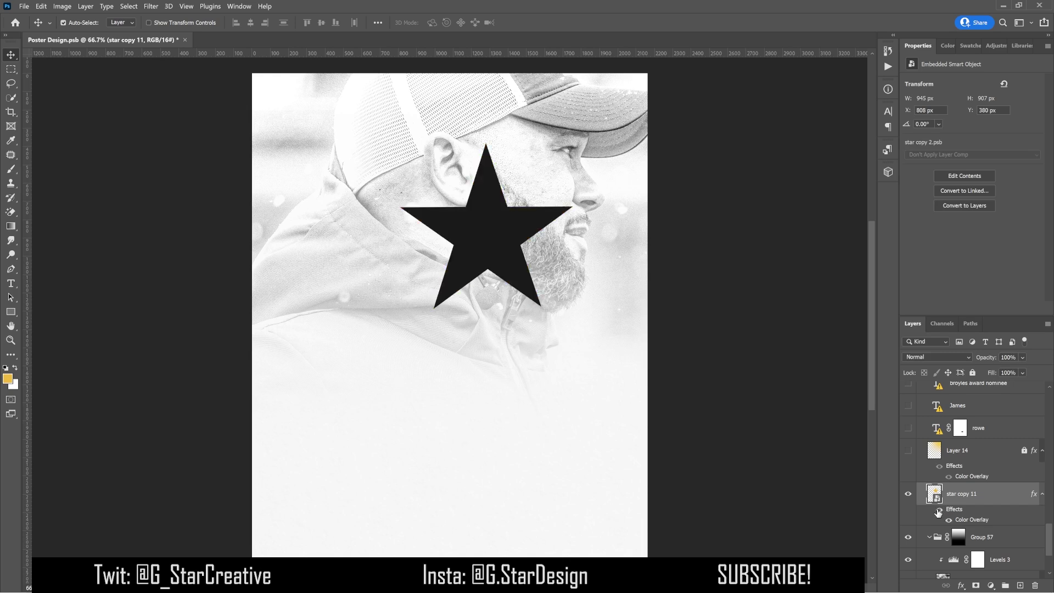
Enable Layer 14 with its colour overlay effect, and show the yellow rowe text
click(910, 451)
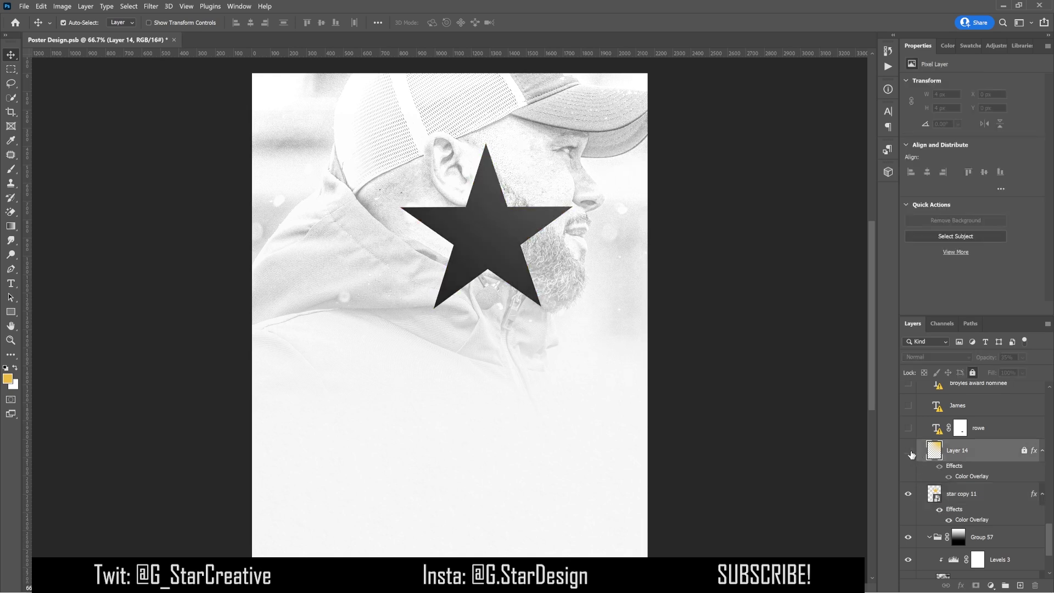
click(939, 467)
click(939, 466)
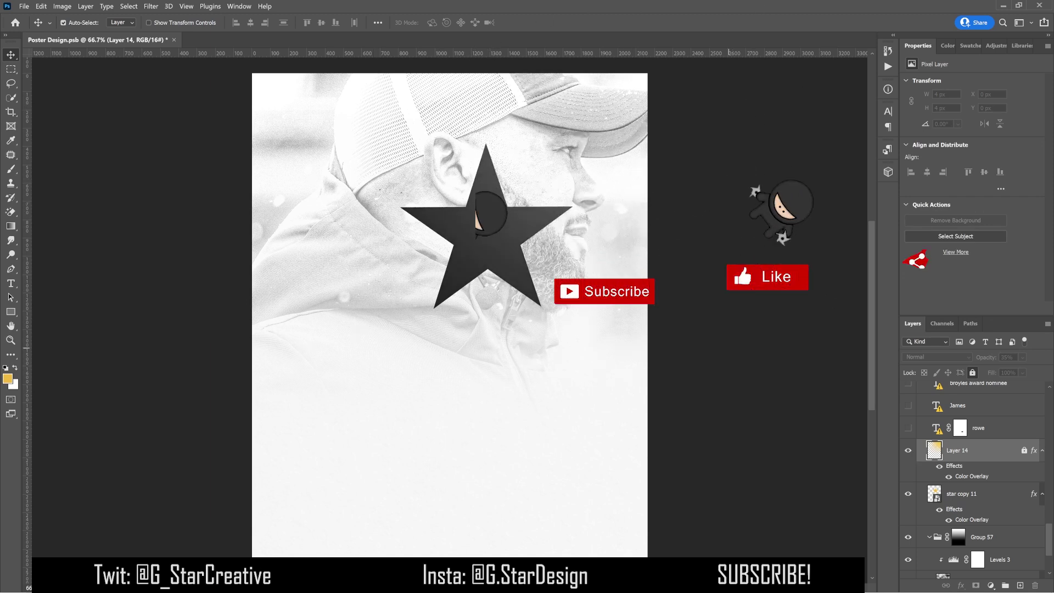
click(908, 428)
scroll(908, 439, up, 1)
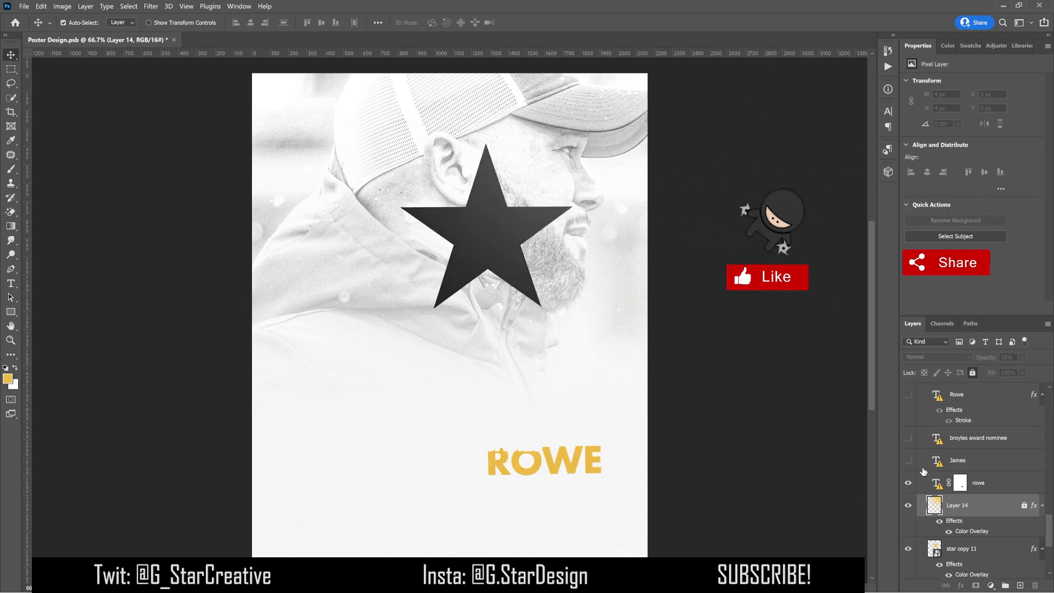
Show the James layer, duplicate it, and move the copy 237 px up
click(908, 461)
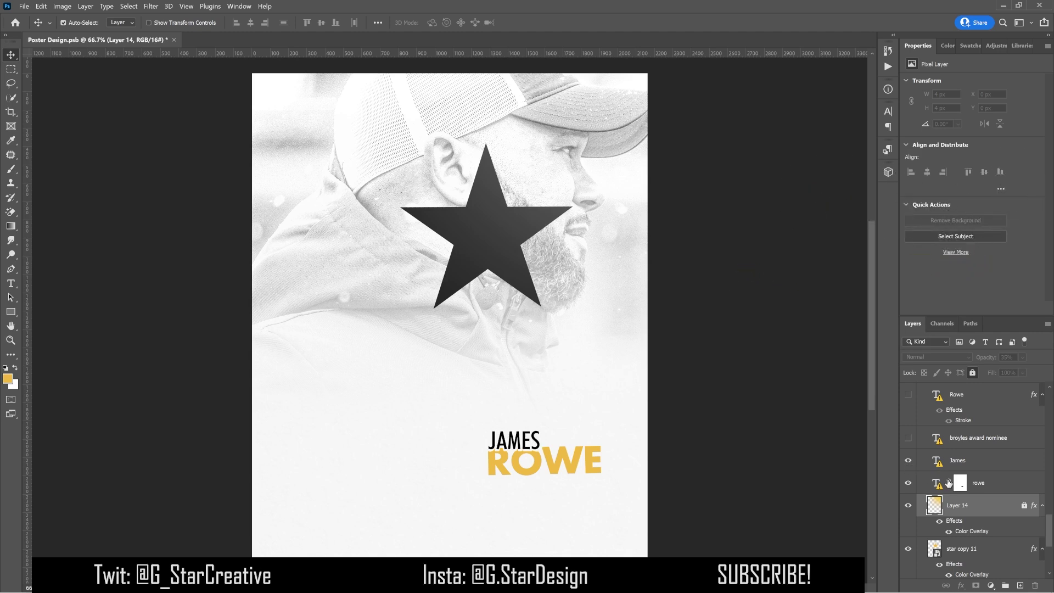
click(960, 462)
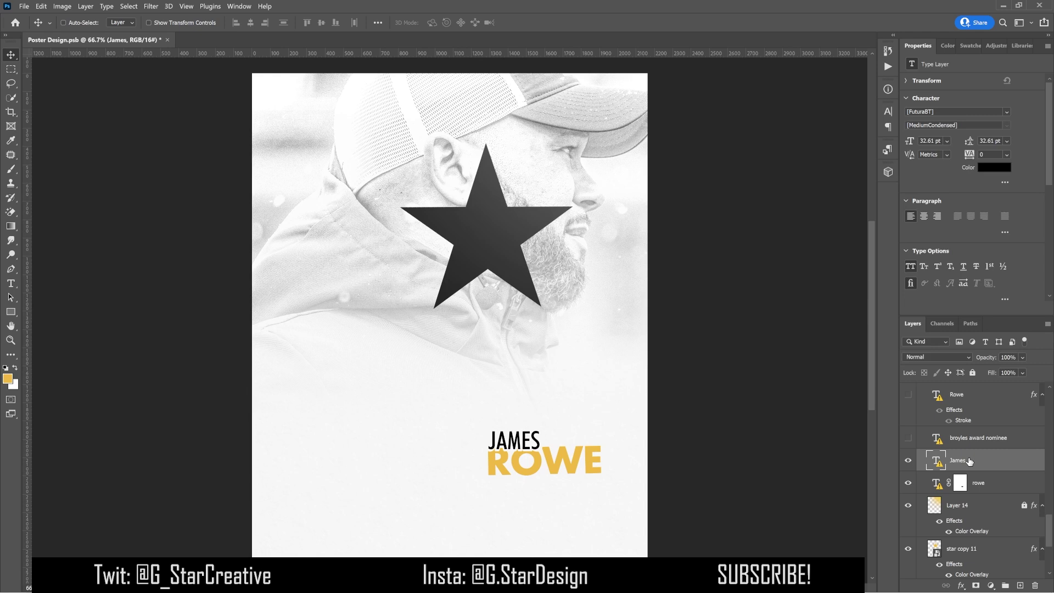
key(ctrl+j)
drag(785, 458, 730, 424)
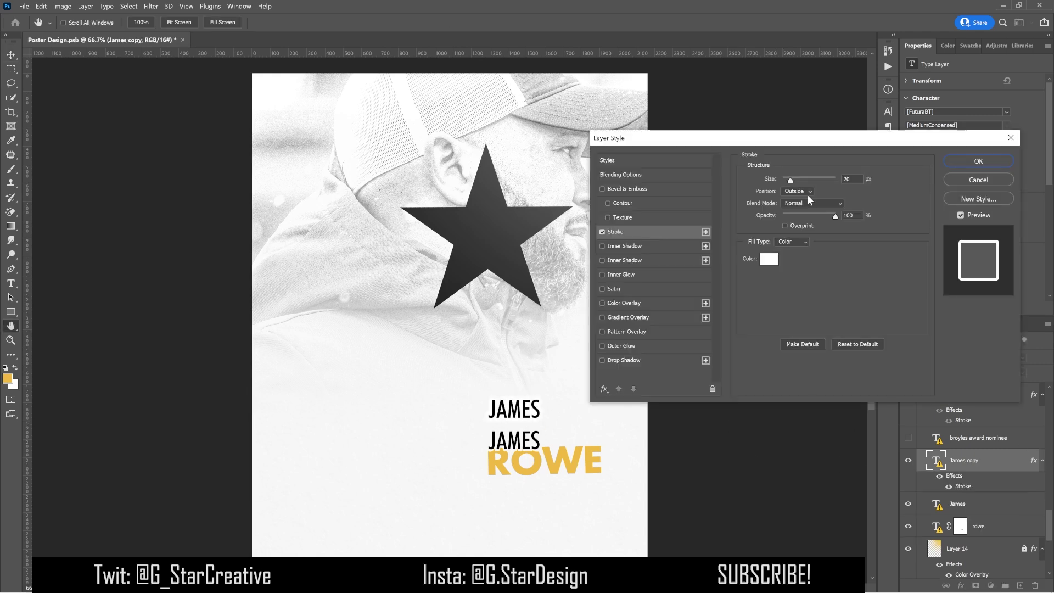
Give the bold JAMES copy an 8 px black stroke
drag(789, 182, 787, 180)
click(769, 258)
text(902c2c000000)
key(Return)
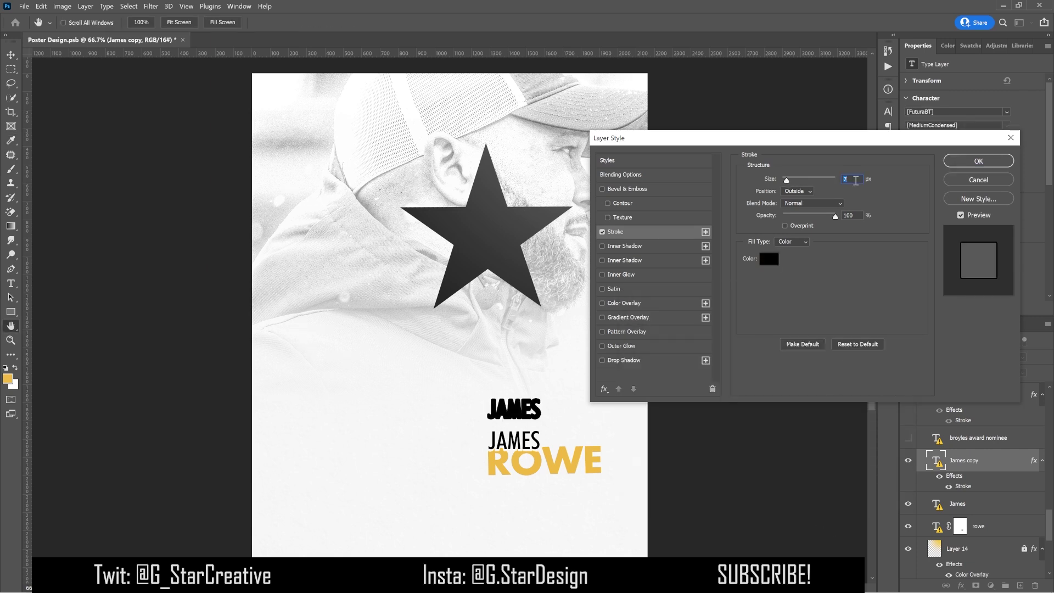
click(961, 161)
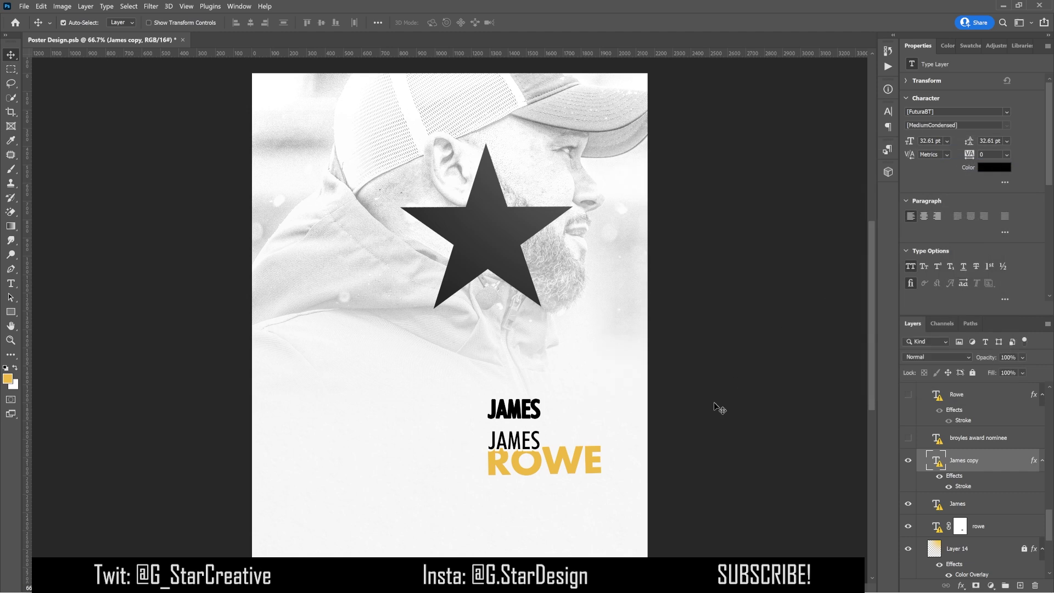
Convert James copy to a Smart Object, move it onto the thin JAMES, and hide James
right_click(955, 457)
click(894, 232)
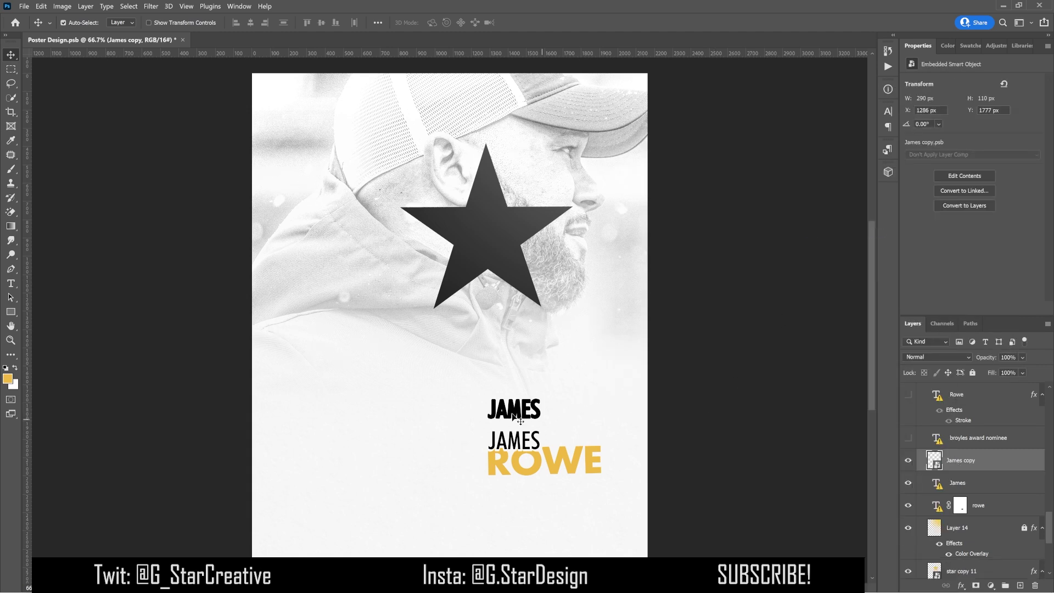
drag(573, 402, 600, 430)
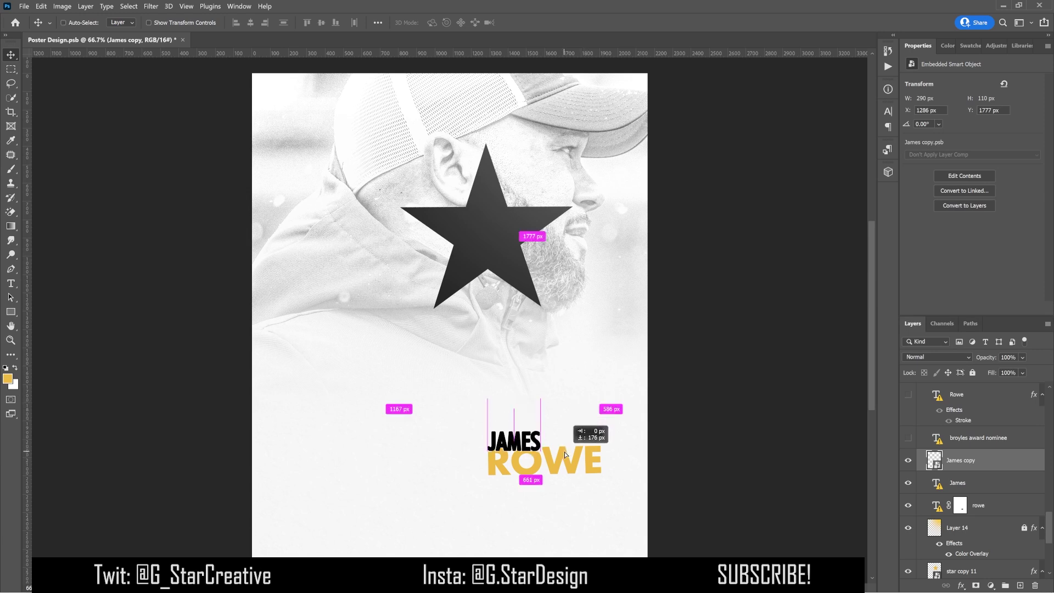
click(908, 483)
drag(960, 505, 959, 464)
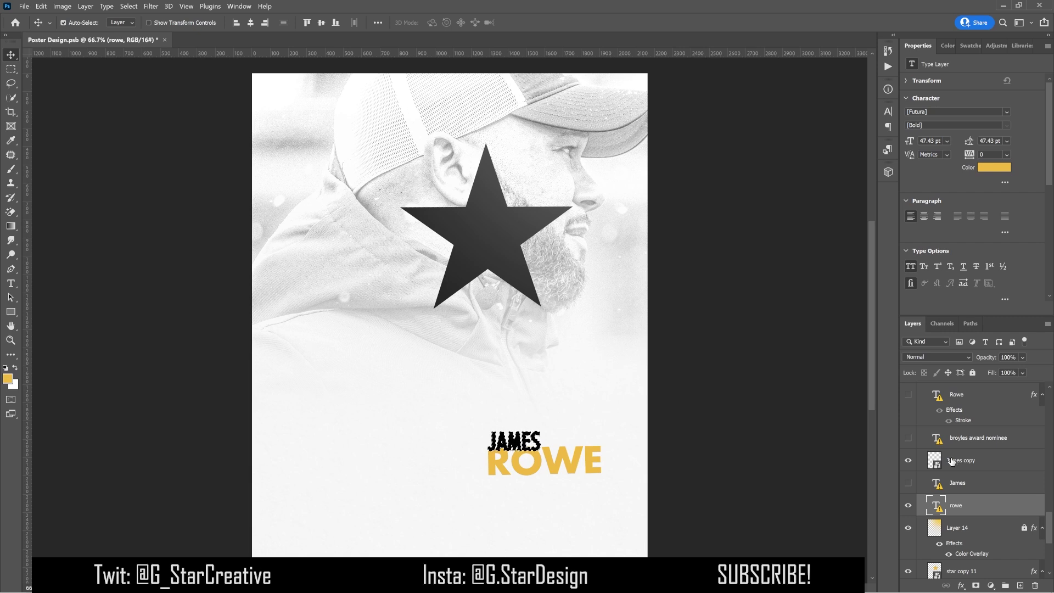
key(ctrl)
Add a white-filled mask to rowe, swap back to the thin JAMES, and select the nominee layer
click(976, 587)
click(909, 461)
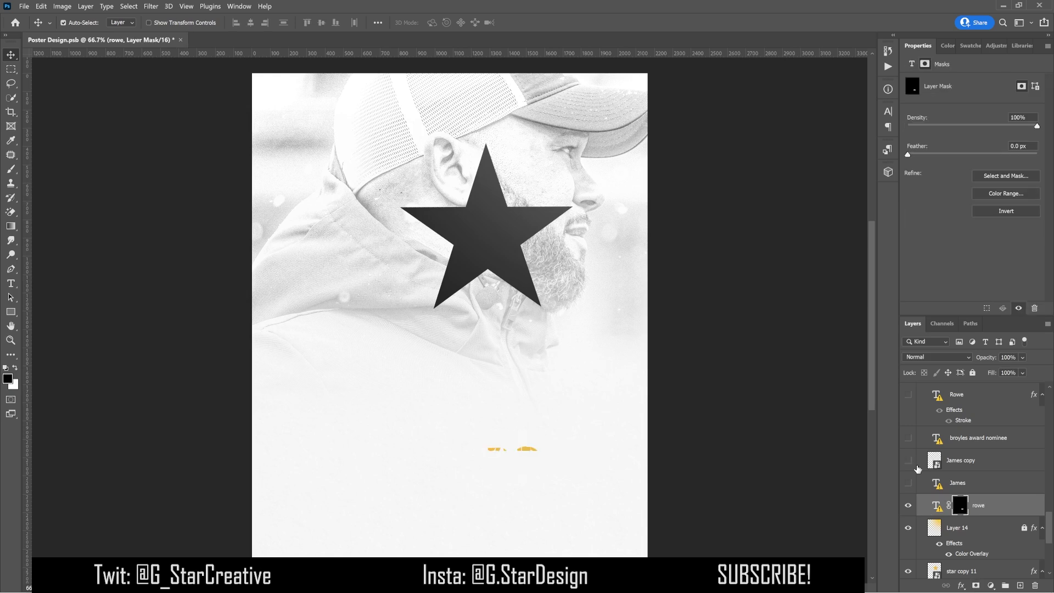
key(ctrl+i)
click(908, 483)
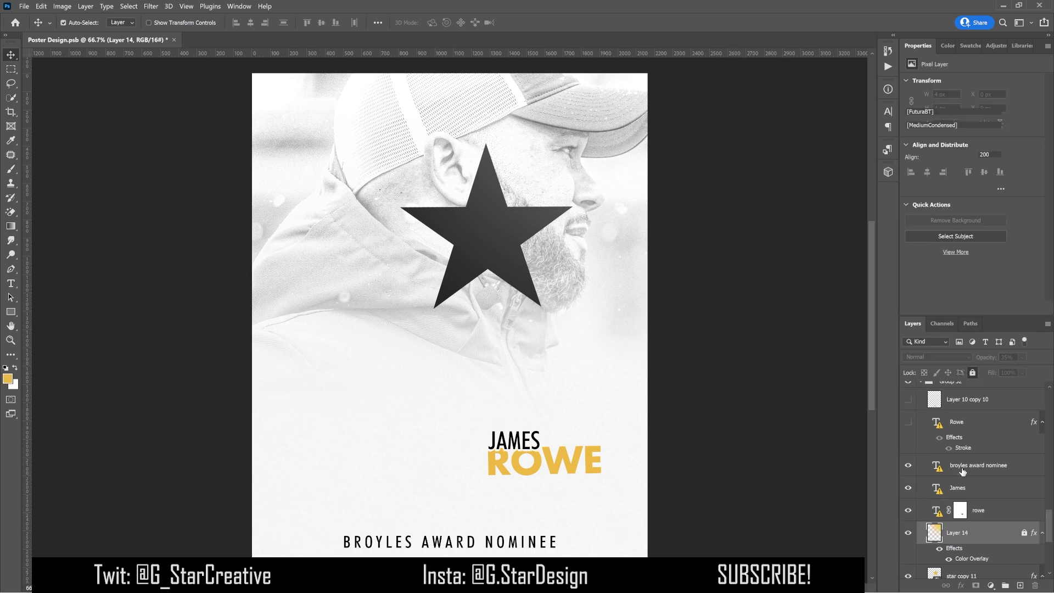
click(966, 468)
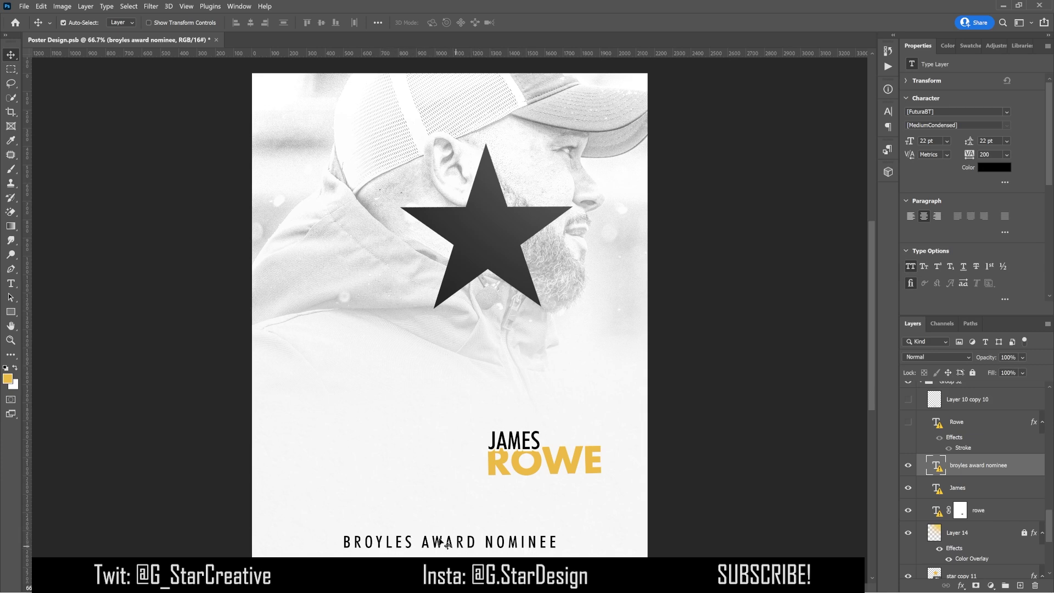
key(t)
click(420, 541)
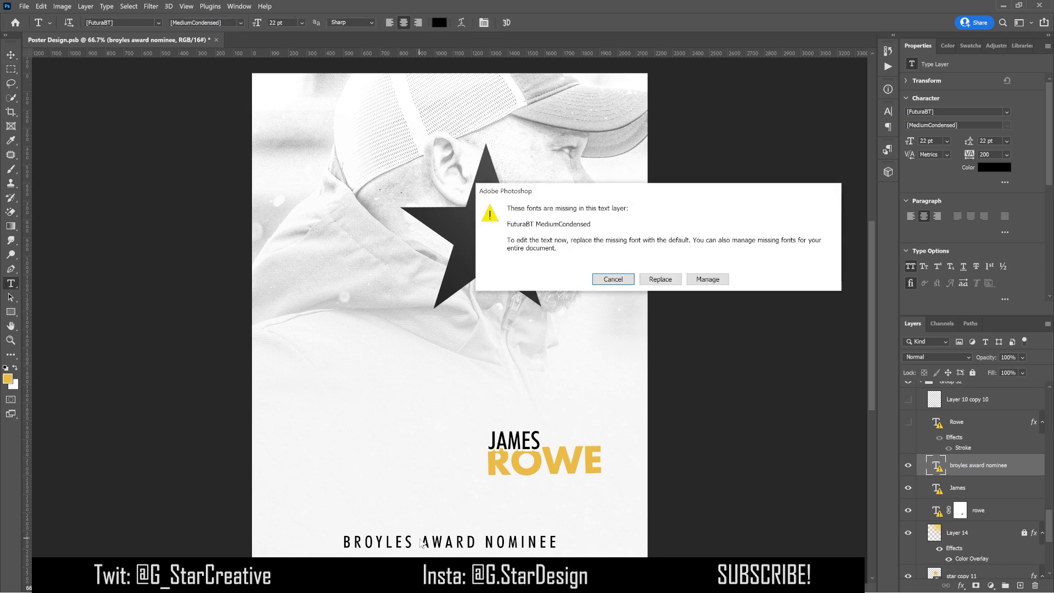
key(Escape)
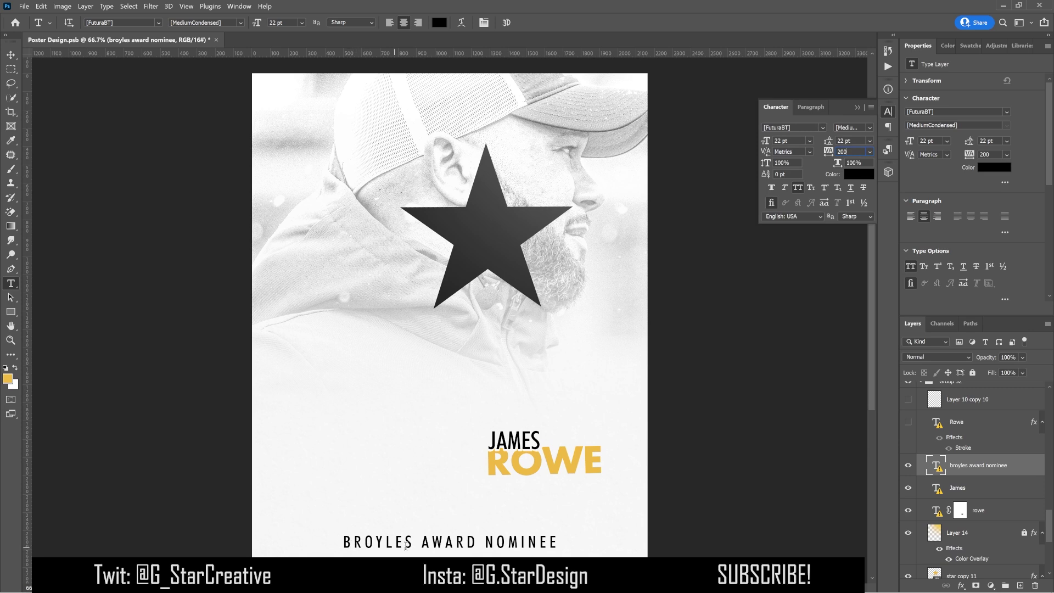
Show the handwritten Rowe signature layer and the Layer 10 copy 10 shadow
click(857, 108)
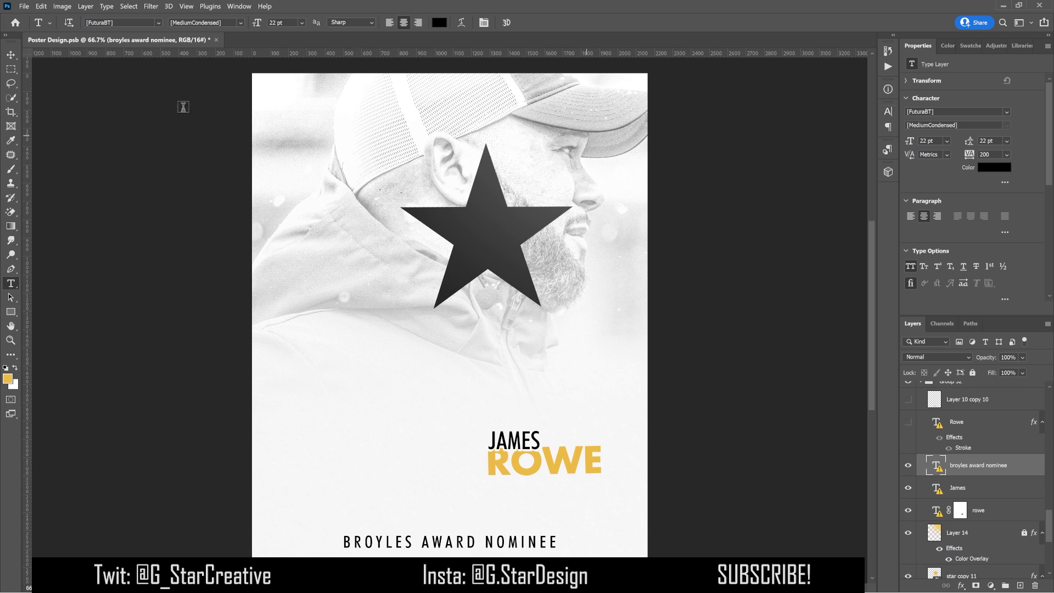
click(10, 55)
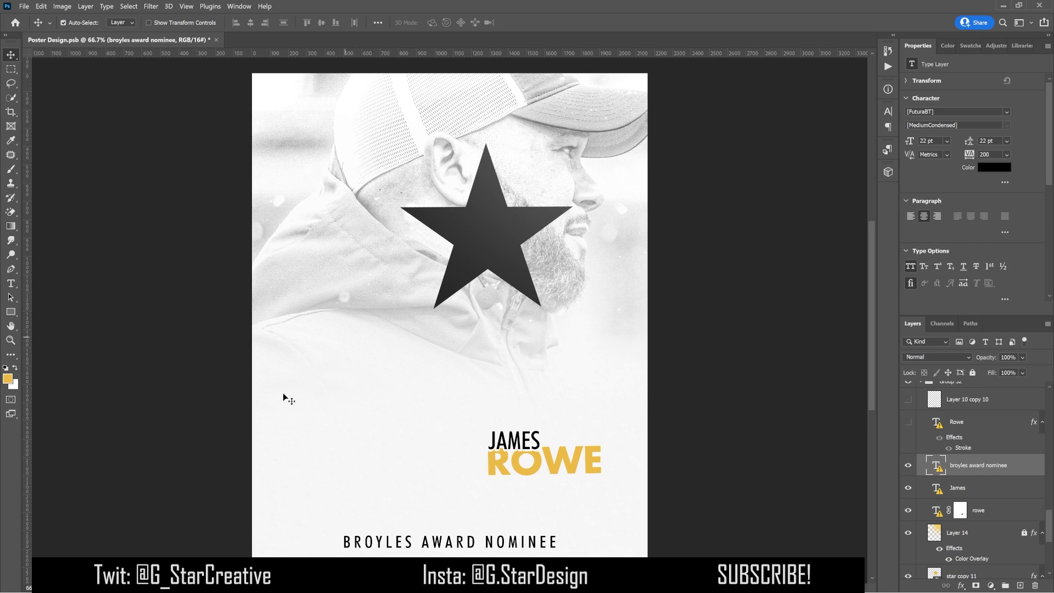
scroll(908, 484, up, 2)
click(908, 477)
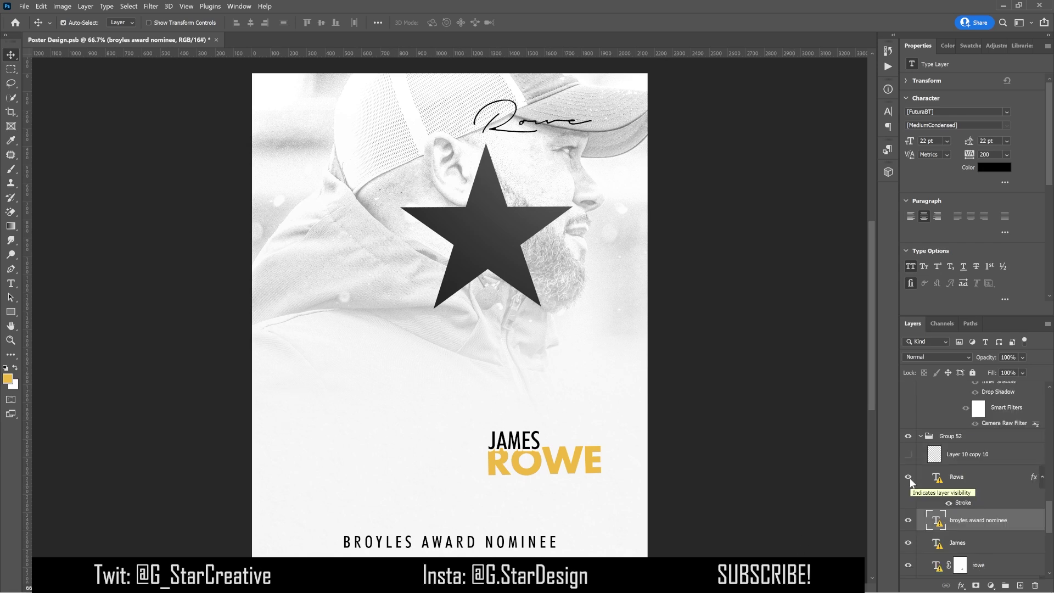
click(971, 481)
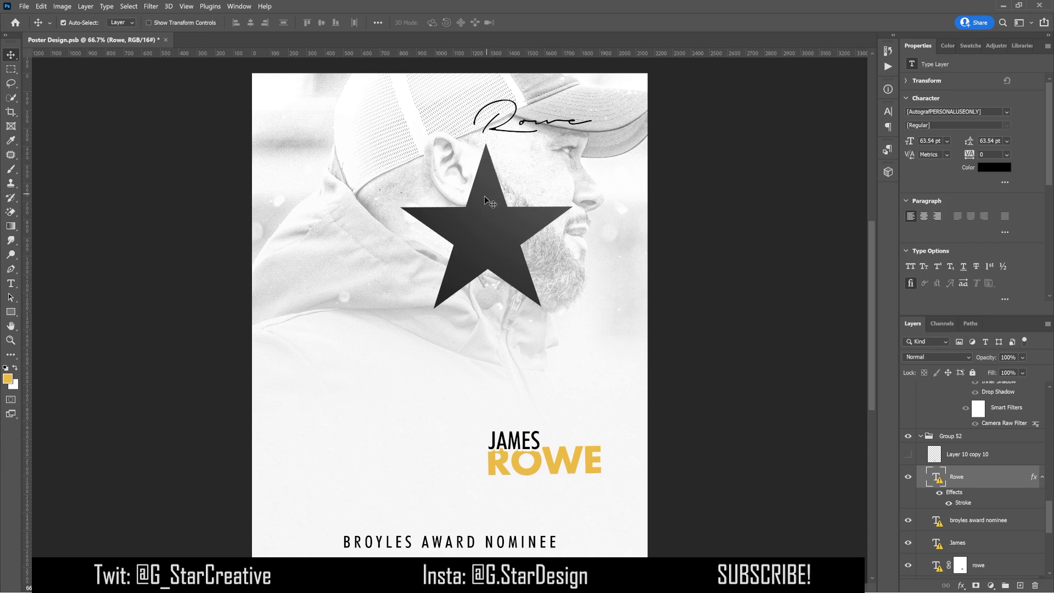
click(908, 454)
click(967, 461)
Keep the shadow a thin ellipse after a test stretch, and show the _DSC7651 copy coach
scroll(966, 461, up, 3)
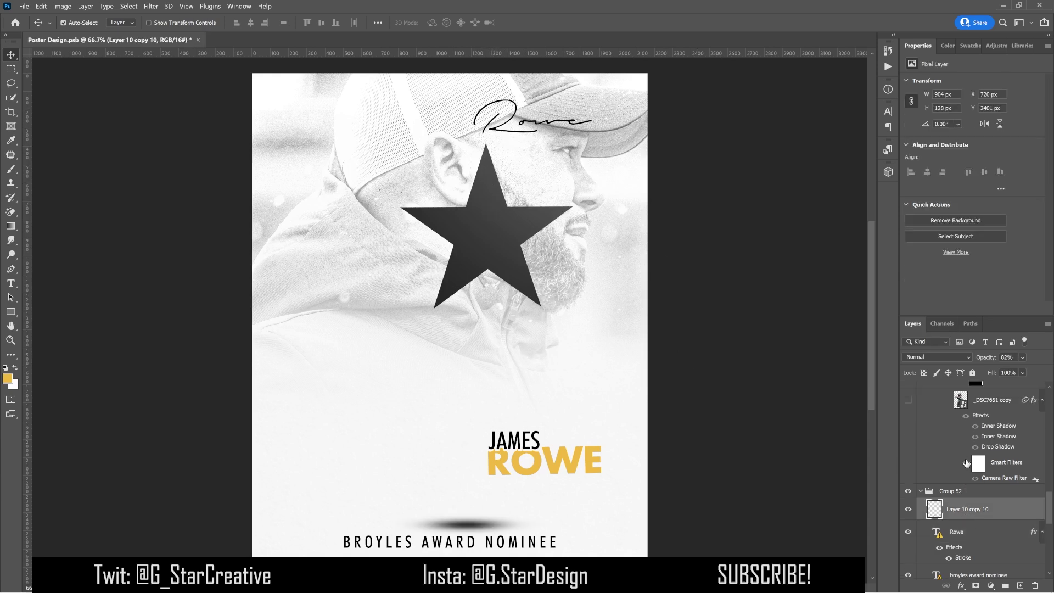
key(ctrl+t)
drag(466, 512, 464, 410)
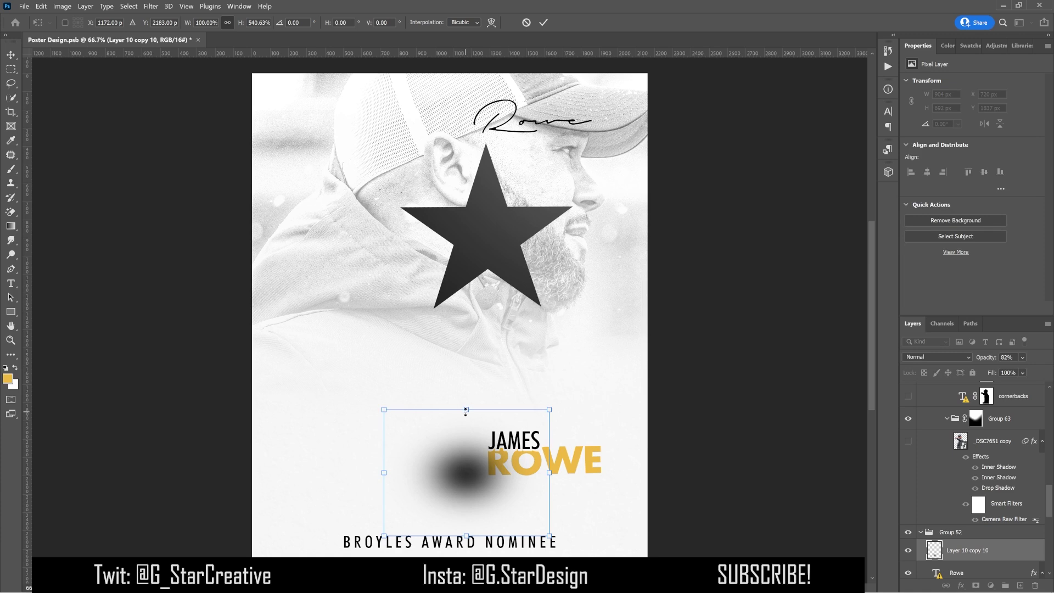
drag(473, 409, 473, 516)
key(Return)
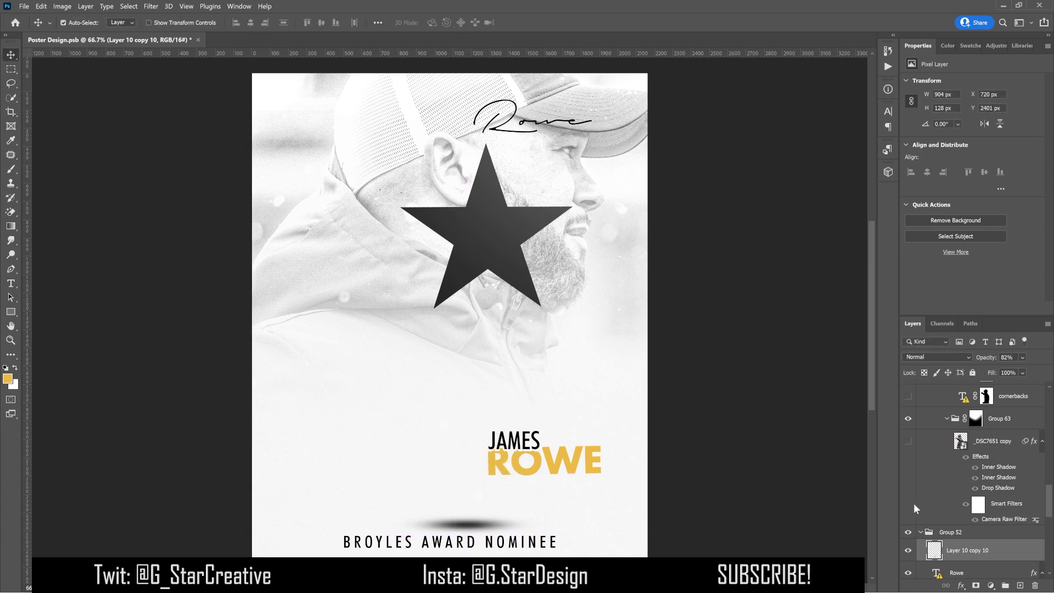
click(908, 441)
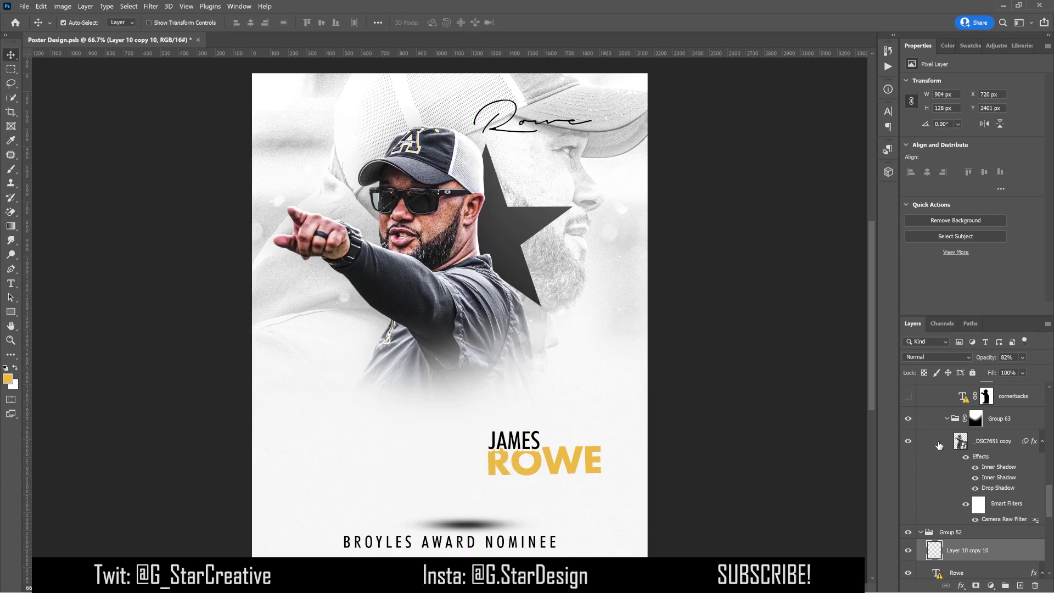
click(967, 504)
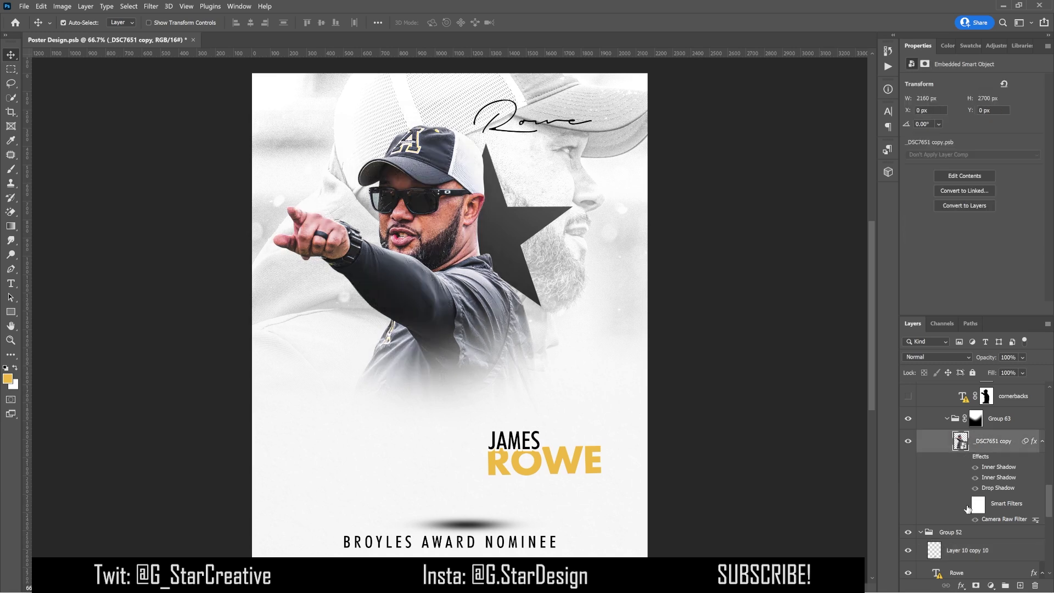
click(967, 458)
click(967, 458)
click(968, 458)
click(968, 458)
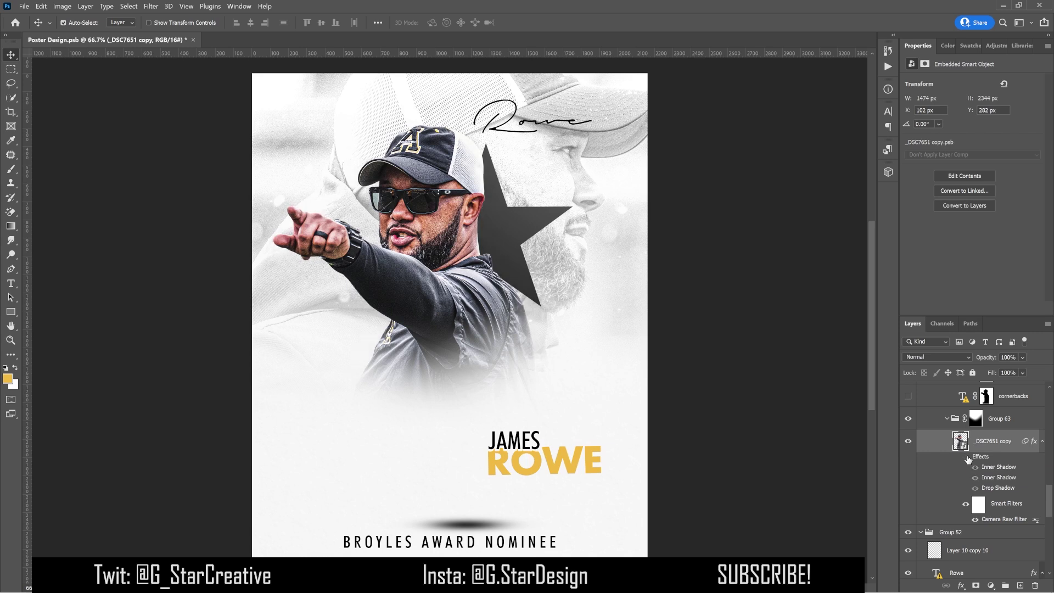
click(968, 458)
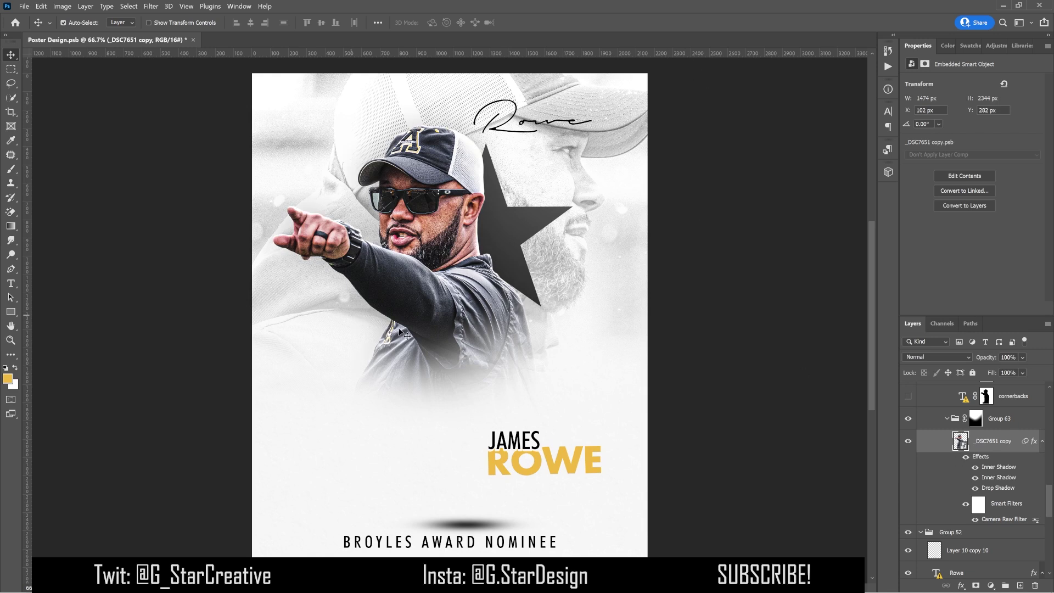
click(975, 420)
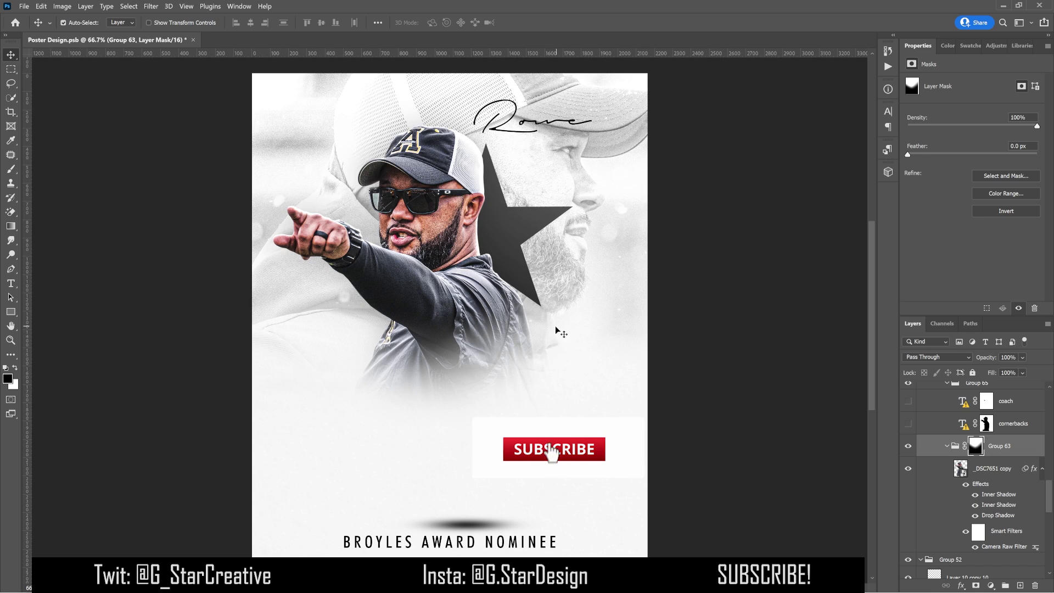
Show the vertical CORNERBACKS and COACH text layers
scroll(904, 449, up, 1)
click(908, 479)
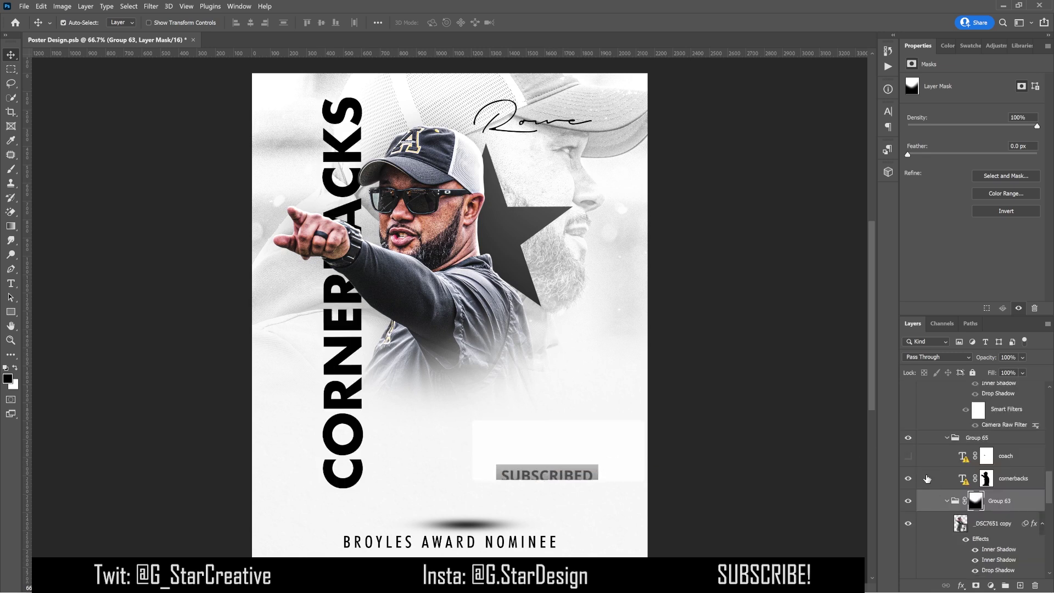
click(908, 455)
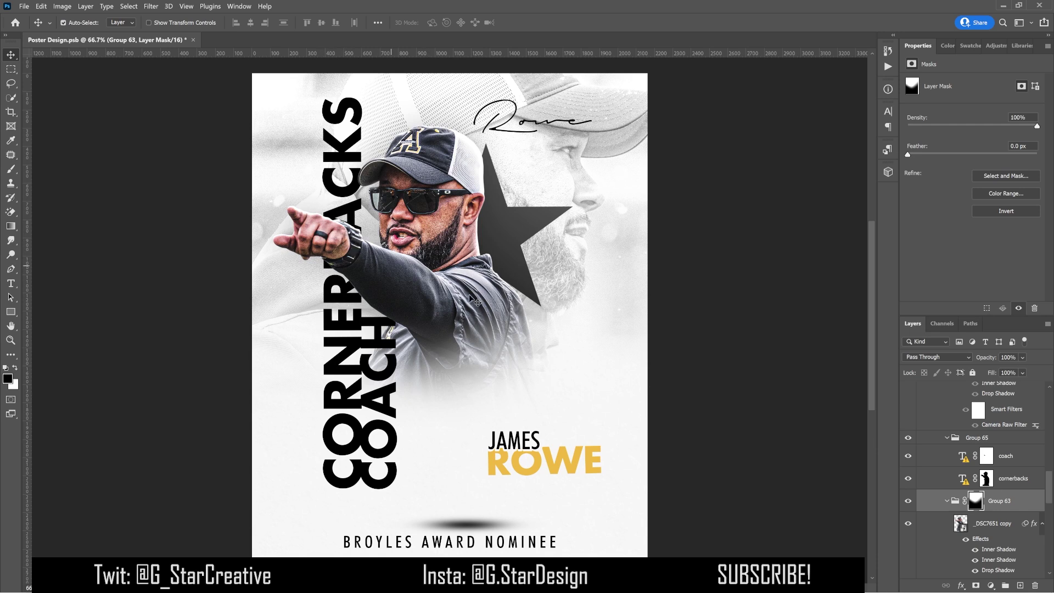
Mask CORNERBACKS with the pointing coach's outline, then deselect
click(425, 288)
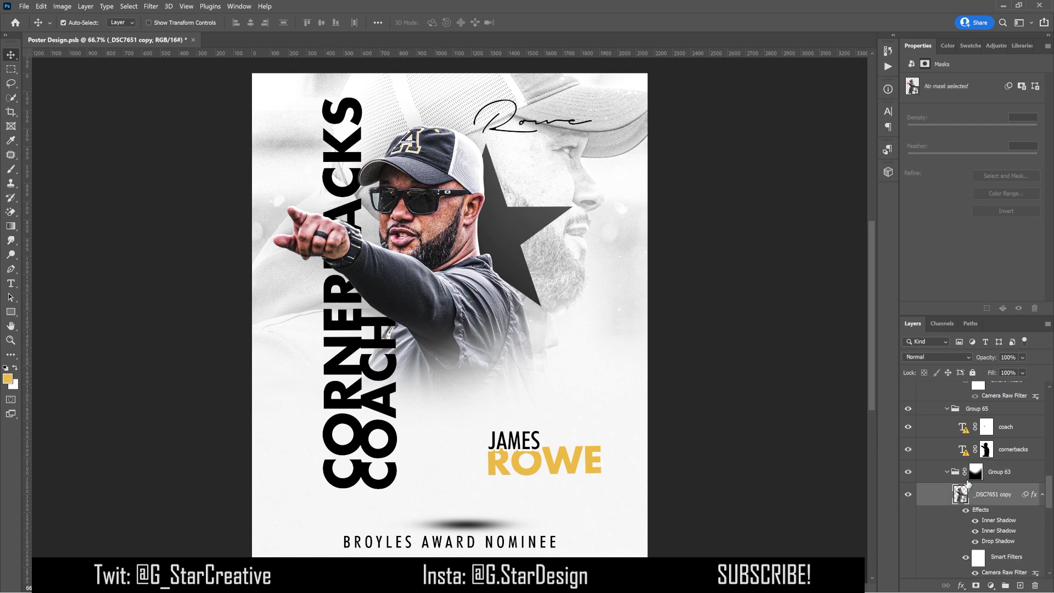
ctrl+click(960, 495)
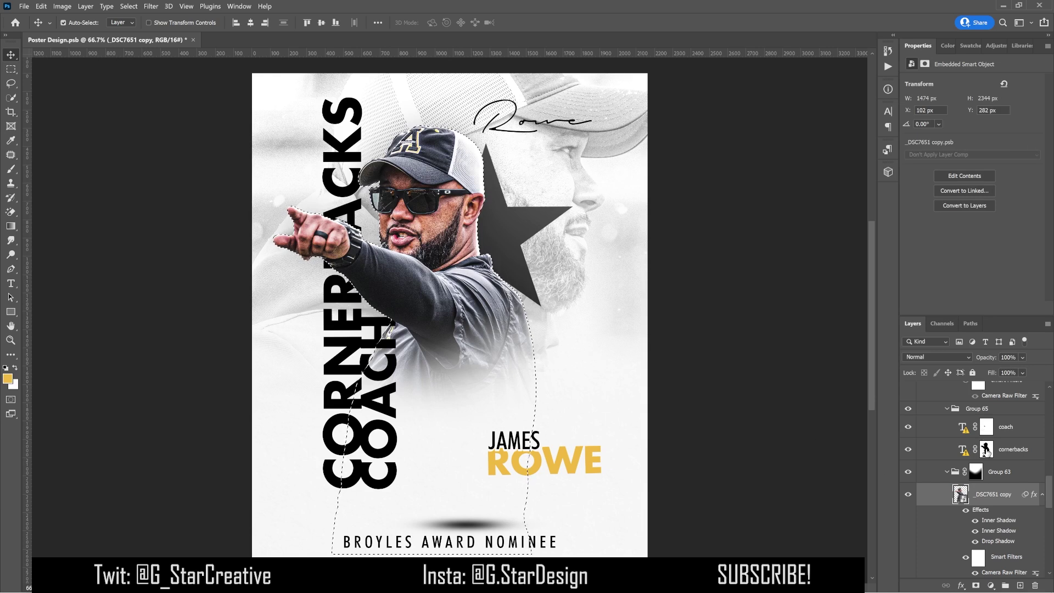
click(986, 449)
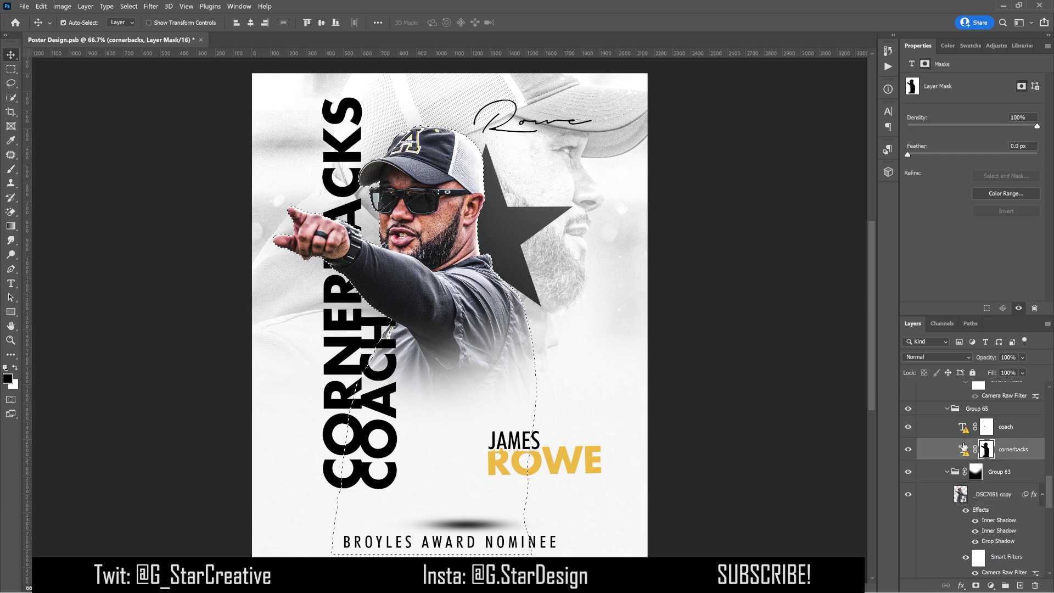
key(ctrl+d)
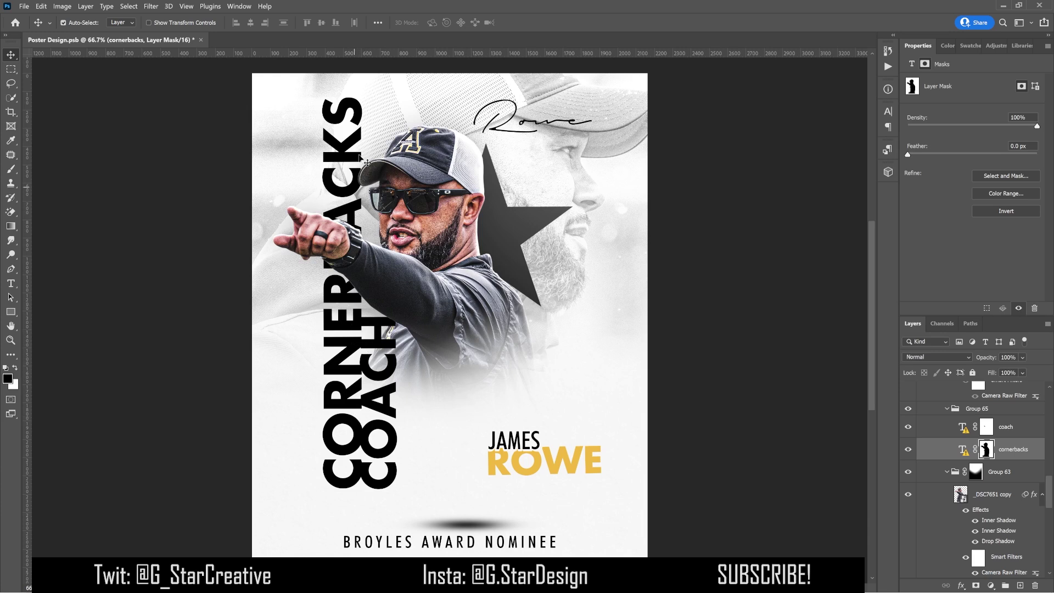
Show the clapping coach _DSC8822 with its shadow effects and Smart Filters
scroll(926, 431, up, 3)
click(926, 431)
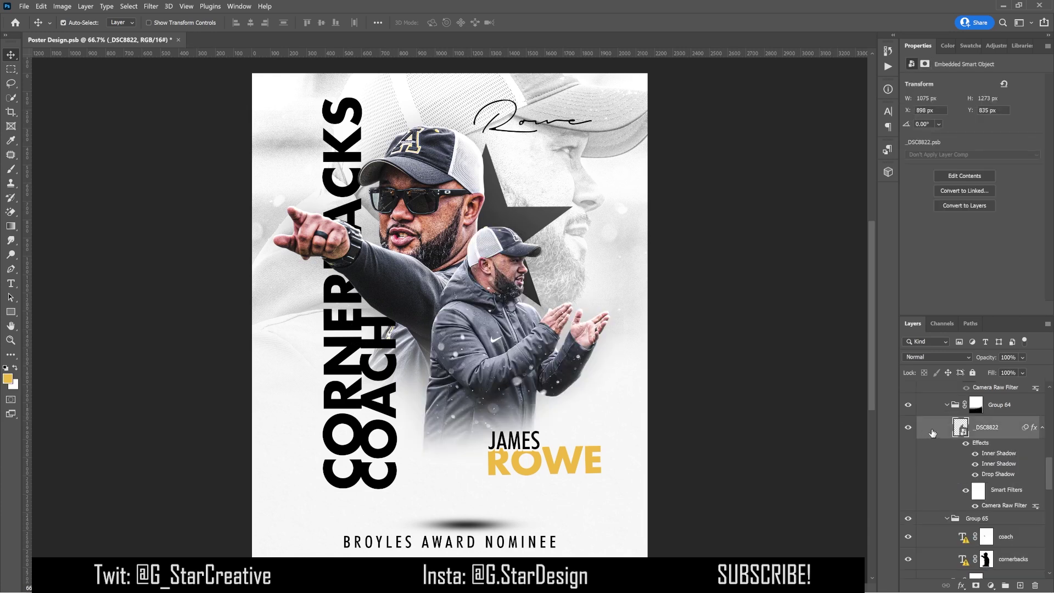
scroll(947, 444, up, 2)
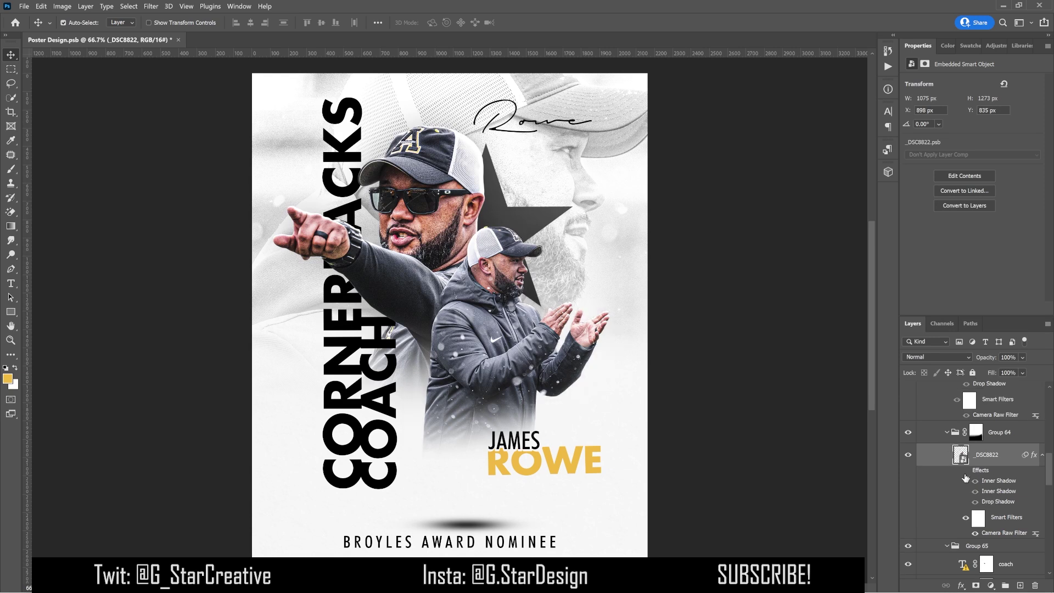
click(966, 474)
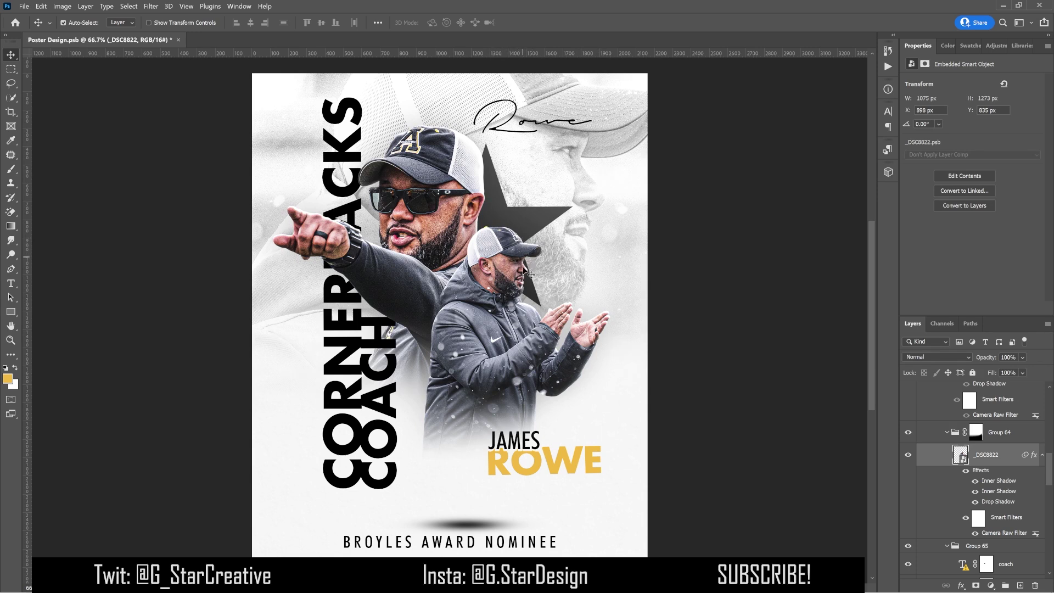
click(966, 518)
click(966, 519)
Show the crouching coach _DSC3243 copy with its effects on
scroll(957, 505, up, 2)
scroll(933, 472, up, 1)
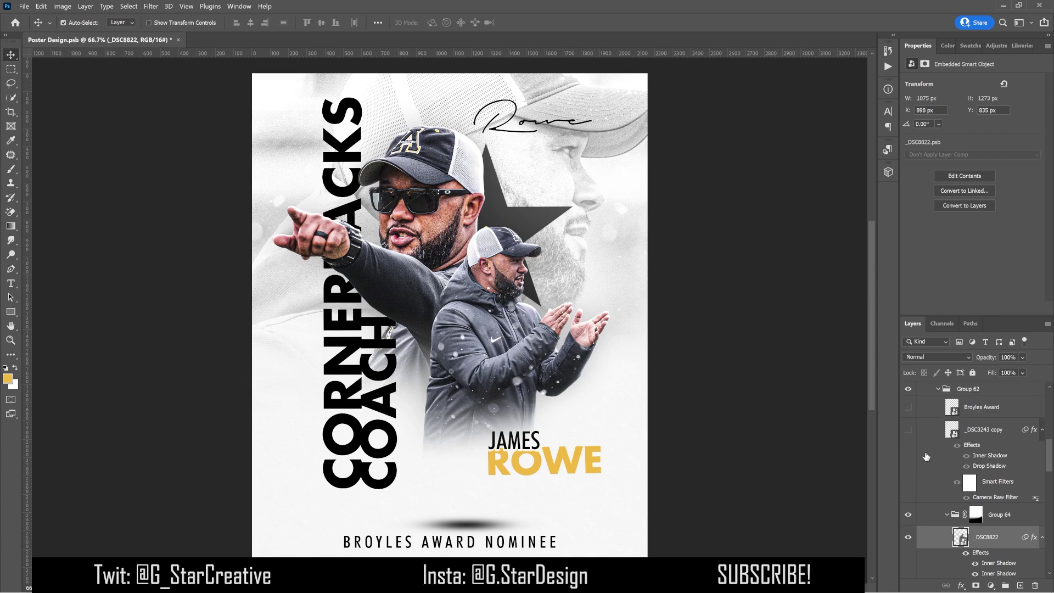
click(909, 430)
click(956, 447)
click(956, 447)
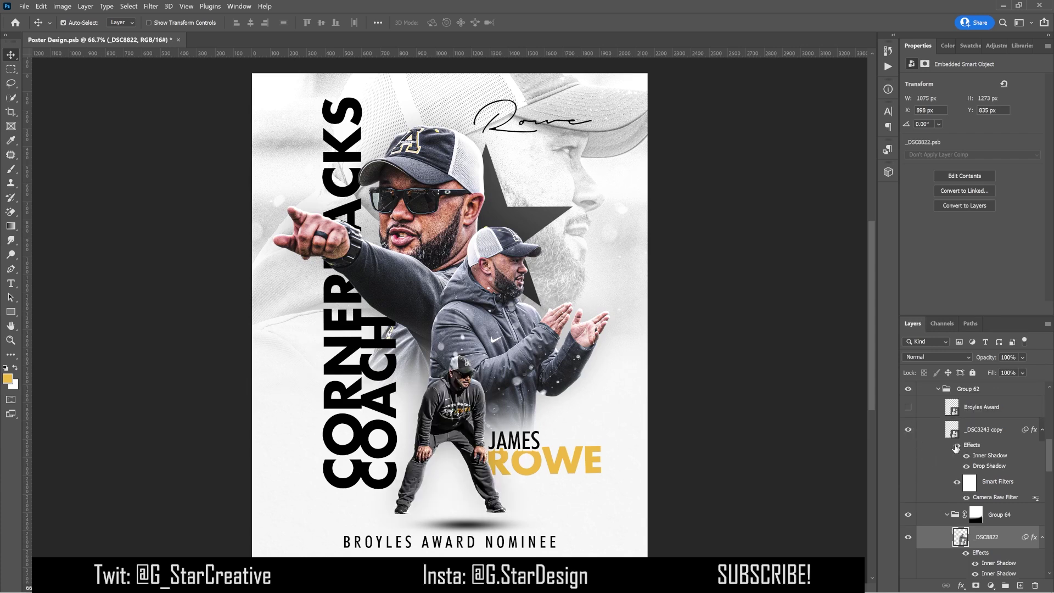
Show and select the Broyles Award trophy layer
scroll(960, 469, up, 1)
click(909, 448)
click(932, 450)
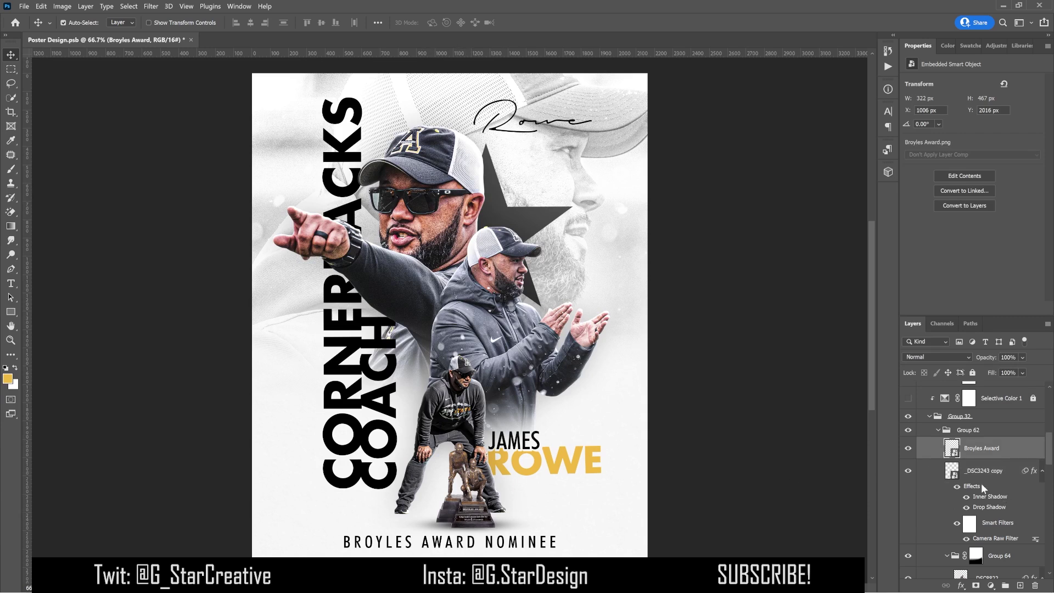
scroll(944, 483, up, 3)
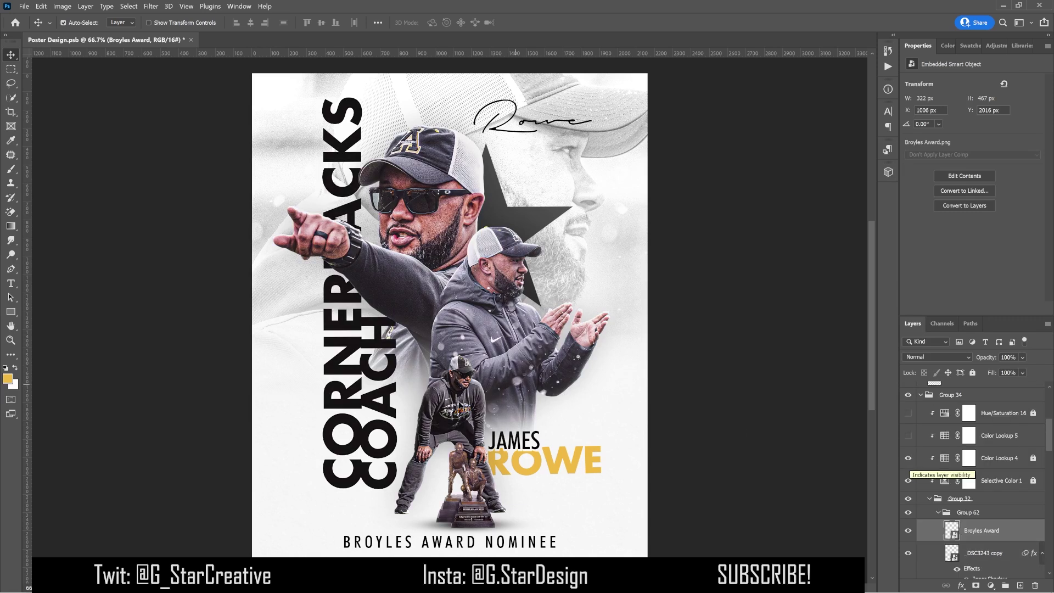
Enable the Color Lookup 5 adjustment in Group 34 and view its properties
click(909, 435)
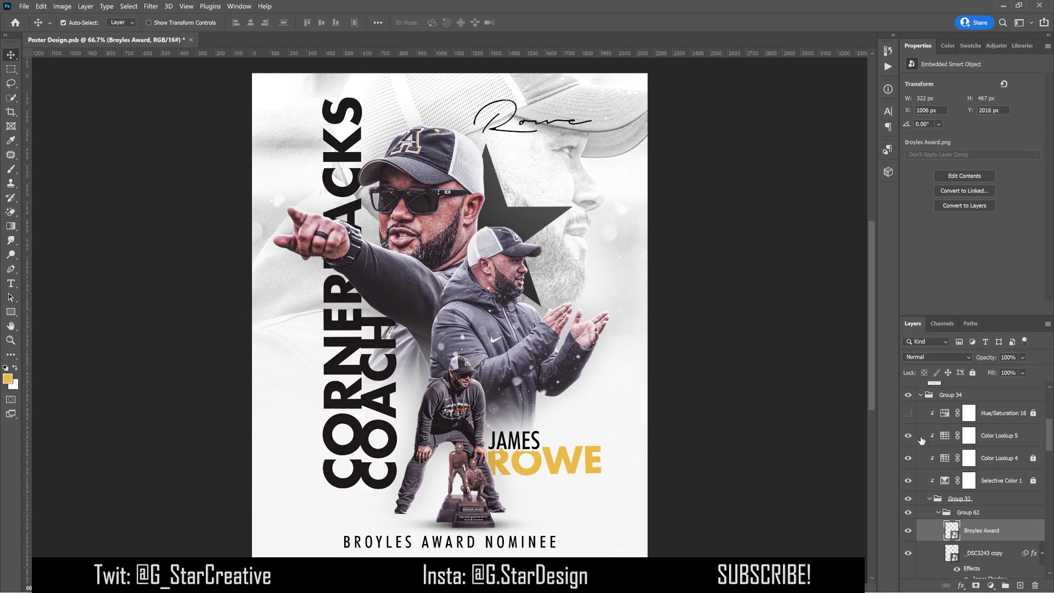
click(992, 443)
click(908, 413)
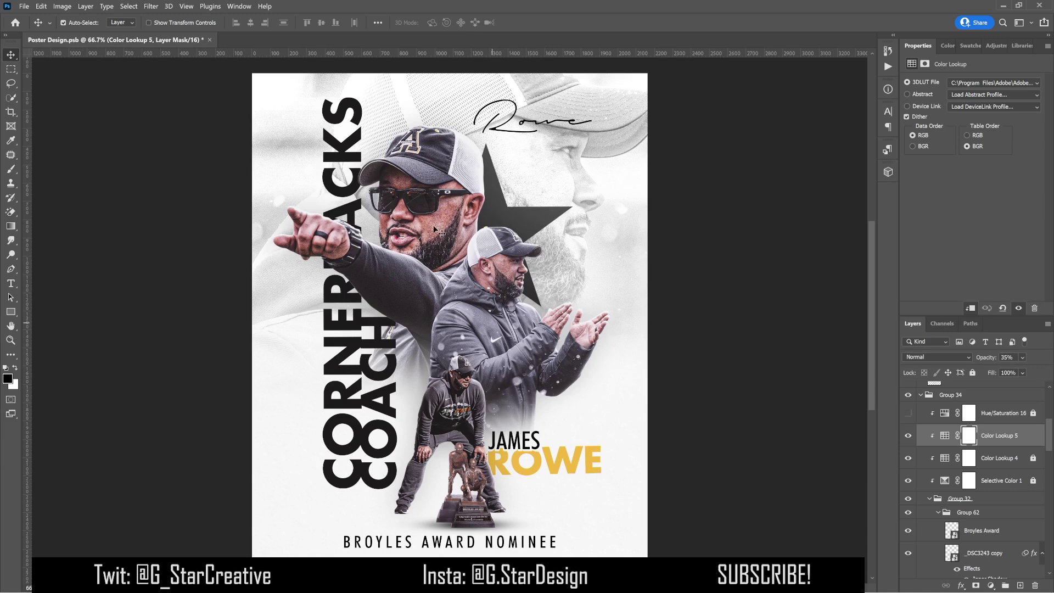
Enable the Hue/Saturation 16 adjustment and view its properties
click(908, 417)
click(997, 416)
scroll(994, 443, up, 1)
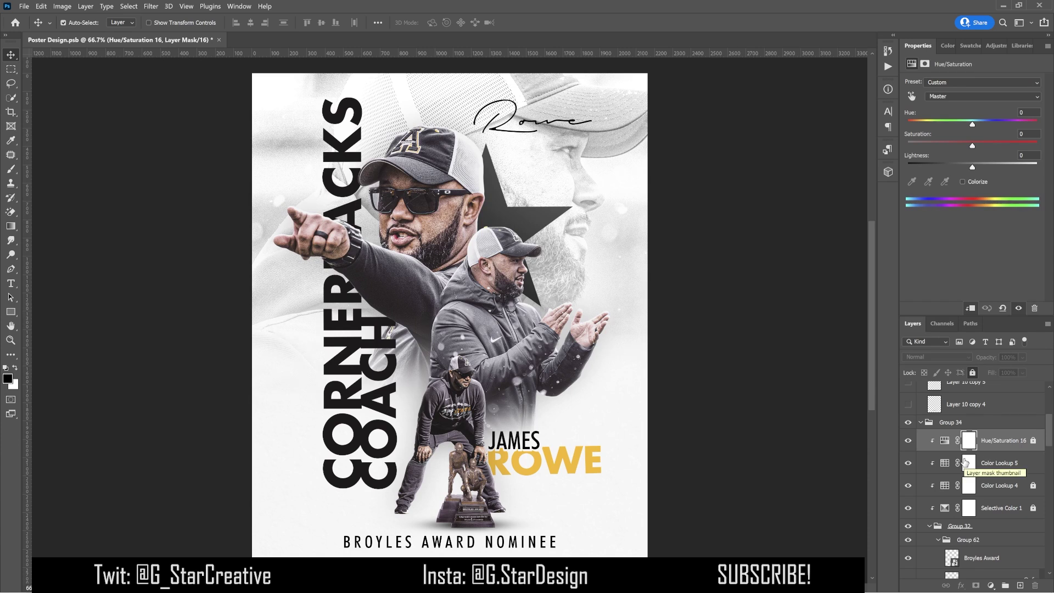
scroll(965, 463, up, 2)
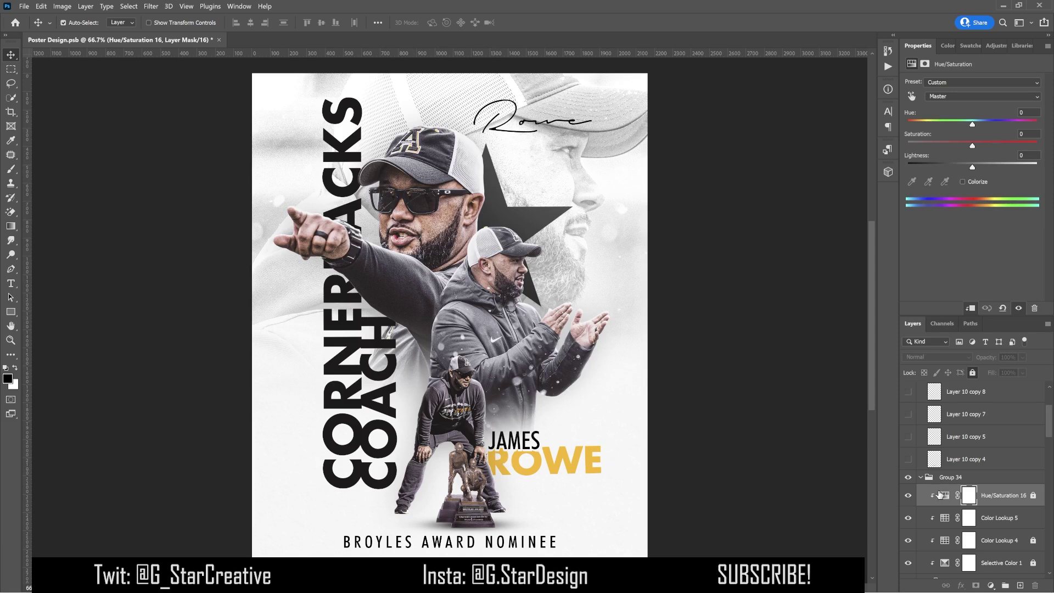
scroll(922, 500, up, 2)
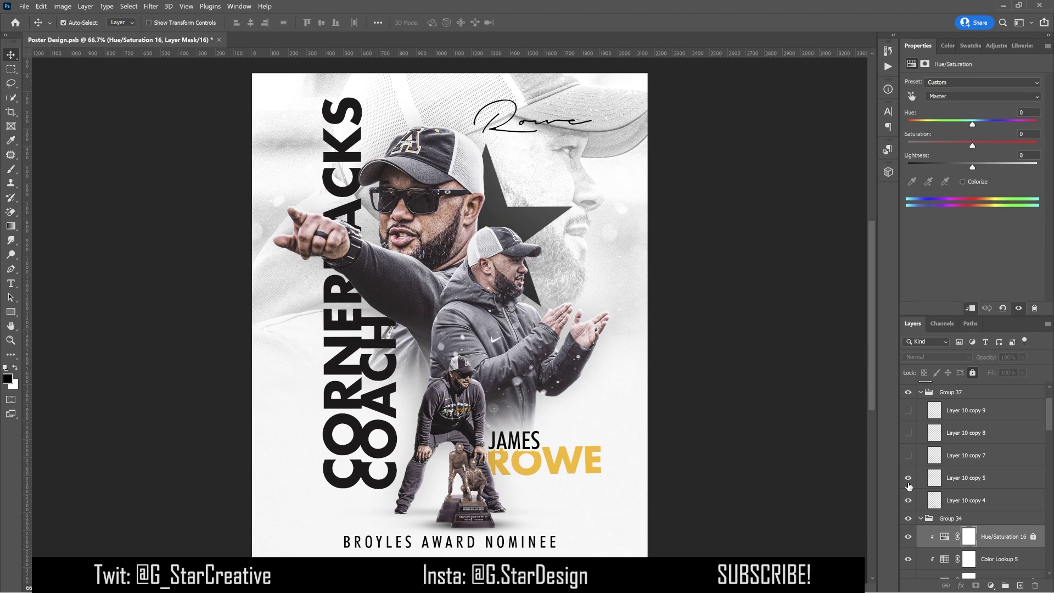
Show the Layer 10 copy 7 and 8 overlays and compare the poster with Layer 12 toggled
drag(911, 458, 909, 434)
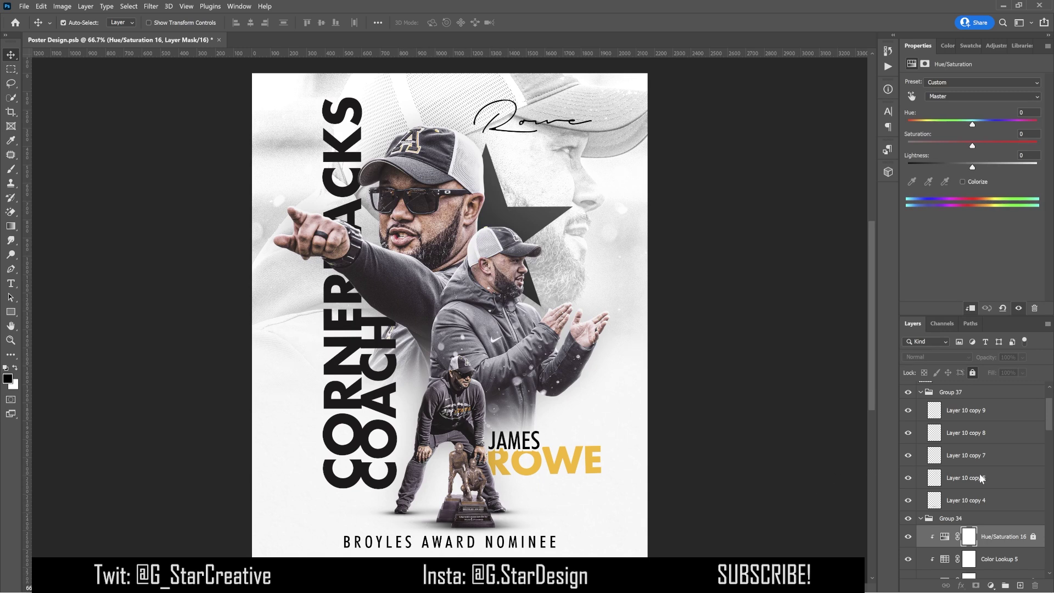
scroll(979, 473, up, 2)
click(909, 421)
click(909, 421)
click(908, 421)
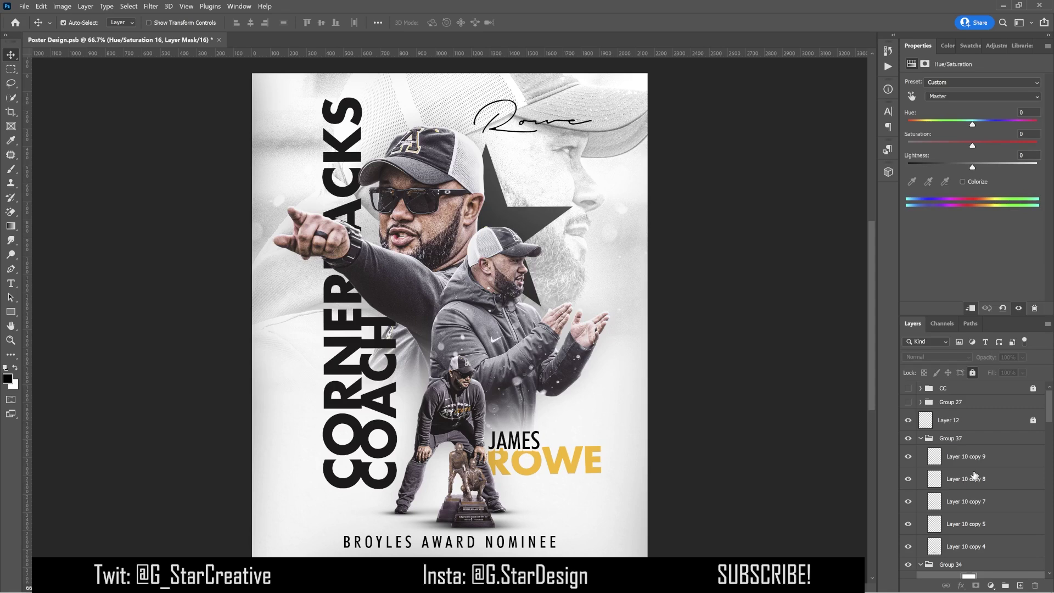
Turn on Group 27 and the CC group so small logos appear in the bottom corners
drag(908, 403, 910, 390)
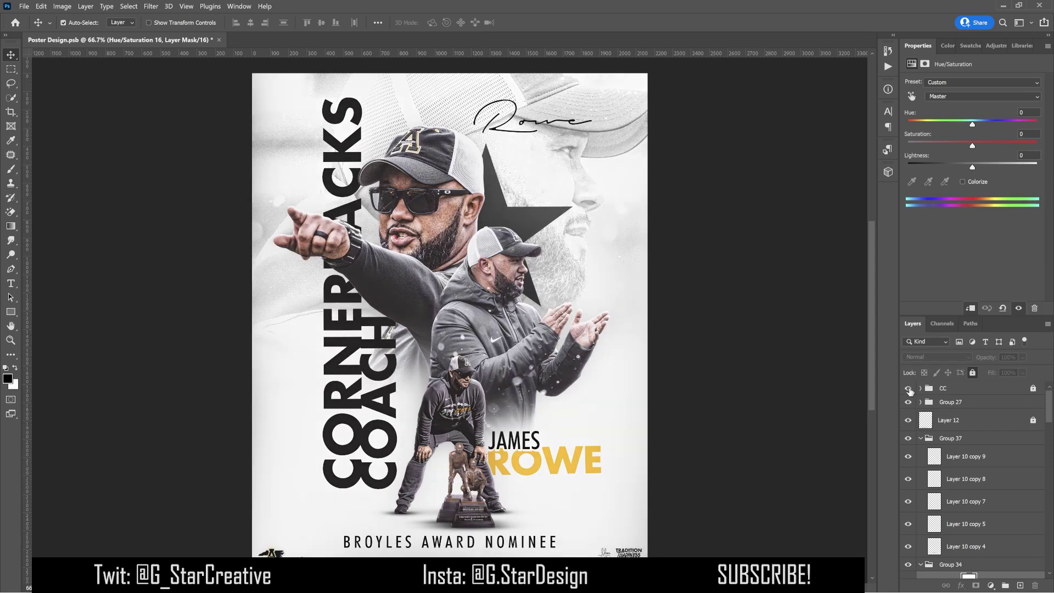
click(945, 391)
click(908, 388)
click(909, 389)
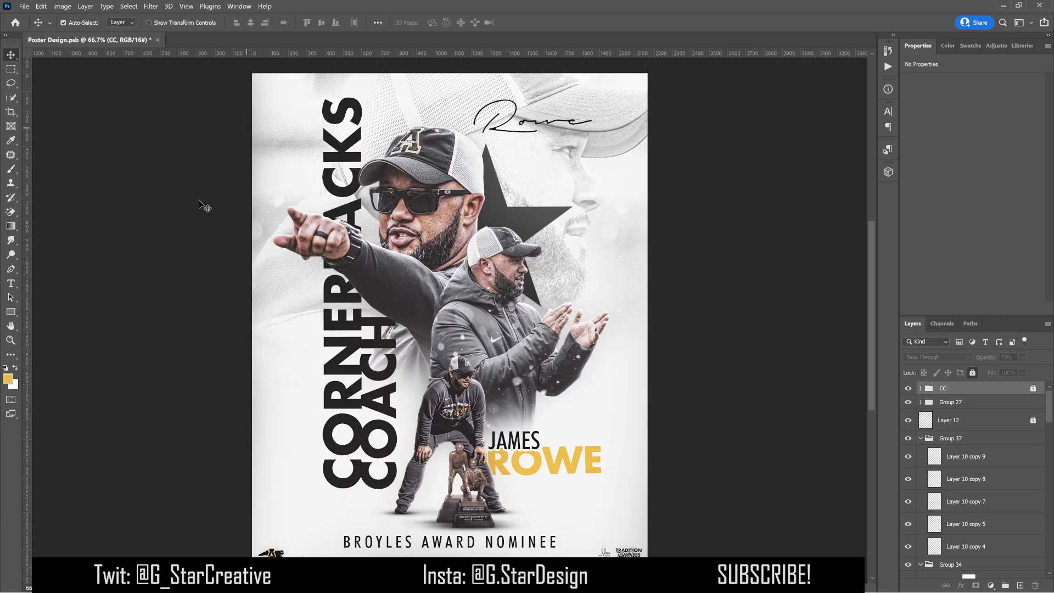